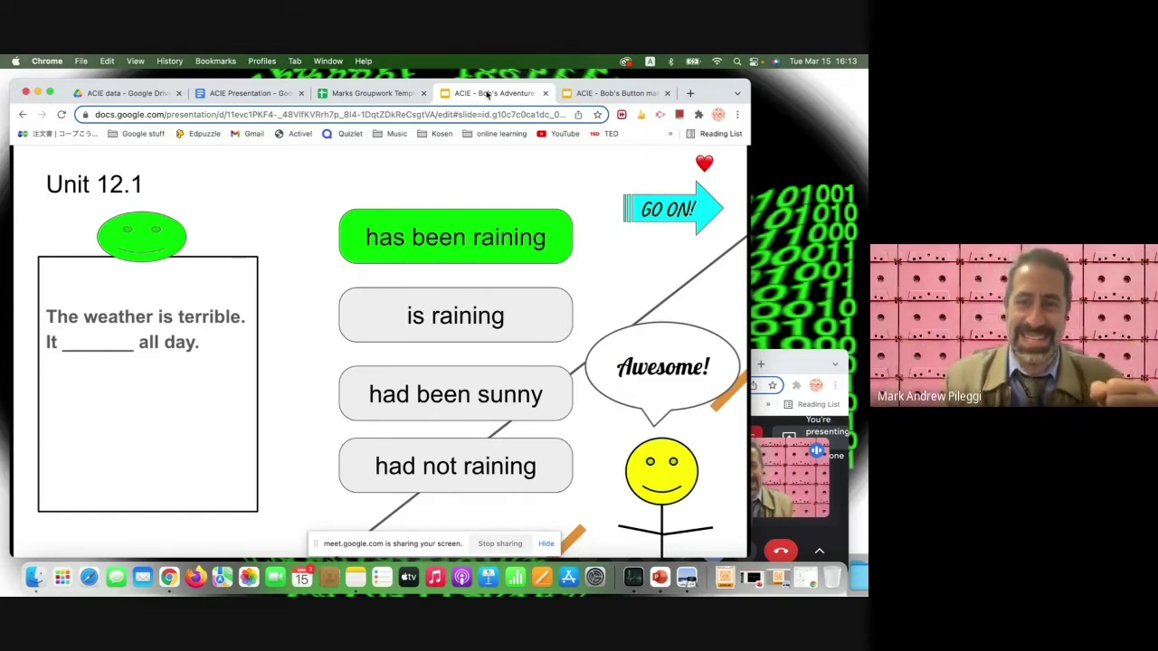
- Answer Unit 12.2 with 'How long have you', reach GAME OVER, and restart the quiz
{"action": "left_click", "coordinate": [668, 211]}
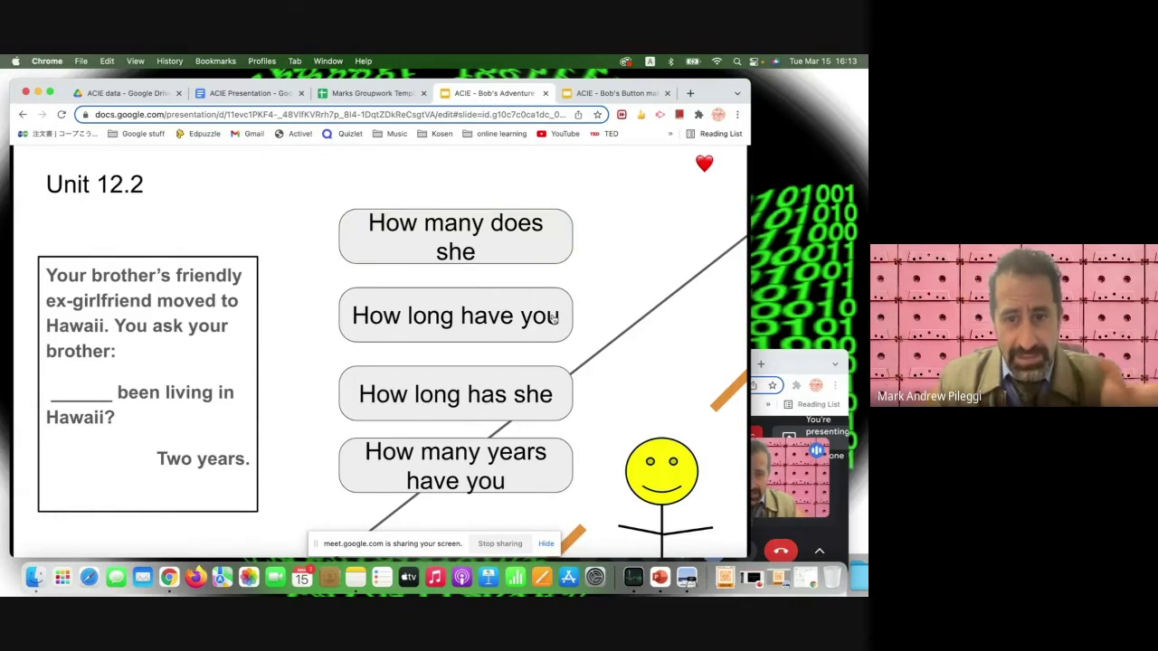
{"action": "left_click", "coordinate": [476, 320]}
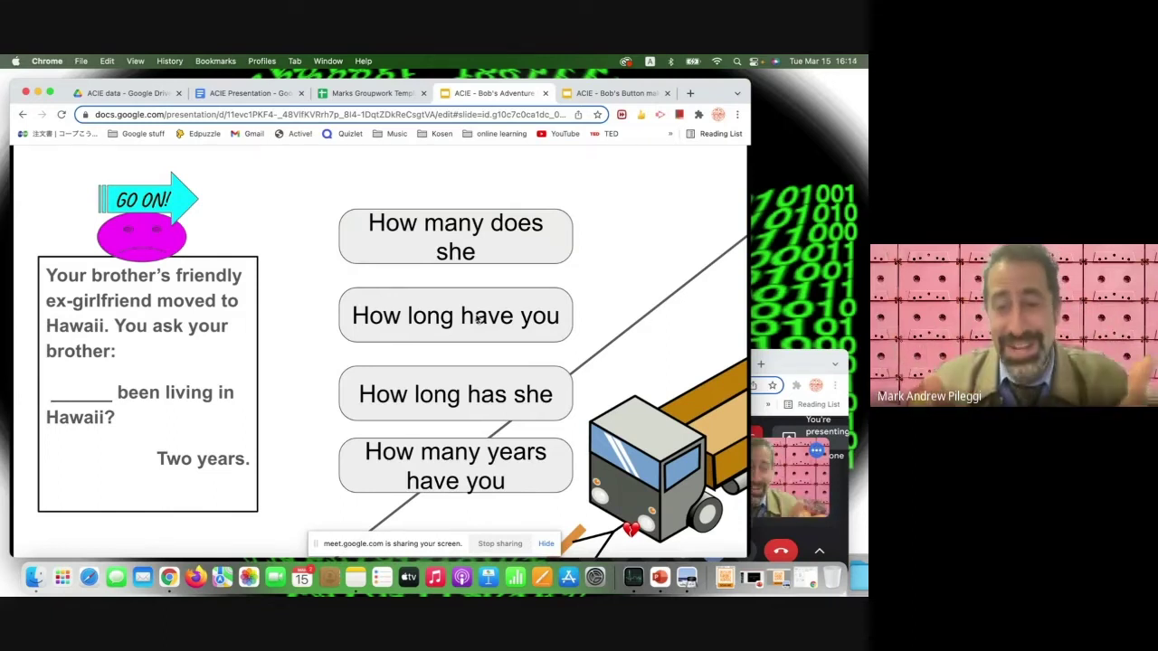
{"action": "left_click", "coordinate": [477, 332]}
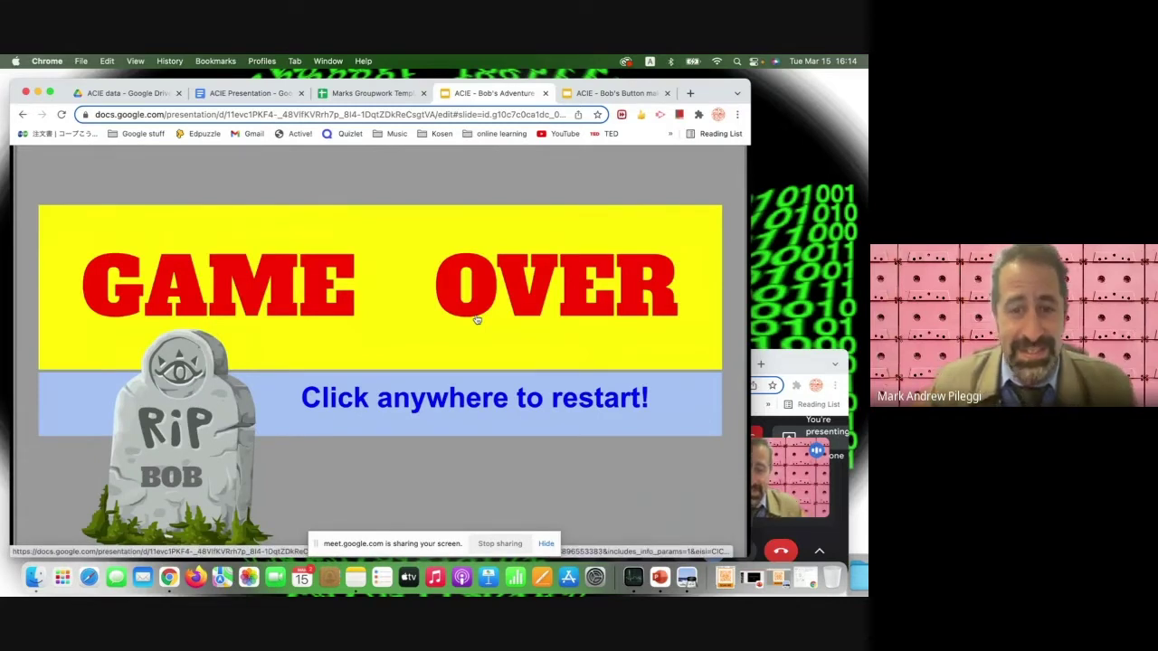
{"action": "left_click", "coordinate": [423, 302]}
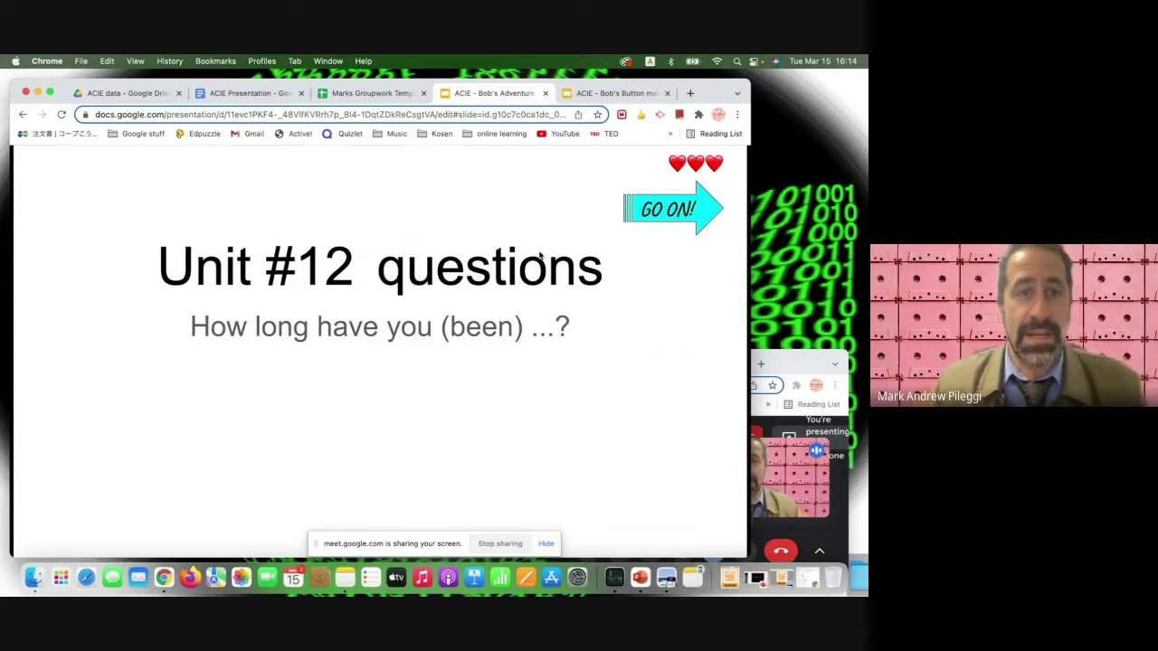
- Switch to the ACIE Presentation document tab in Chrome
{"action": "left_click", "coordinate": [230, 95]}
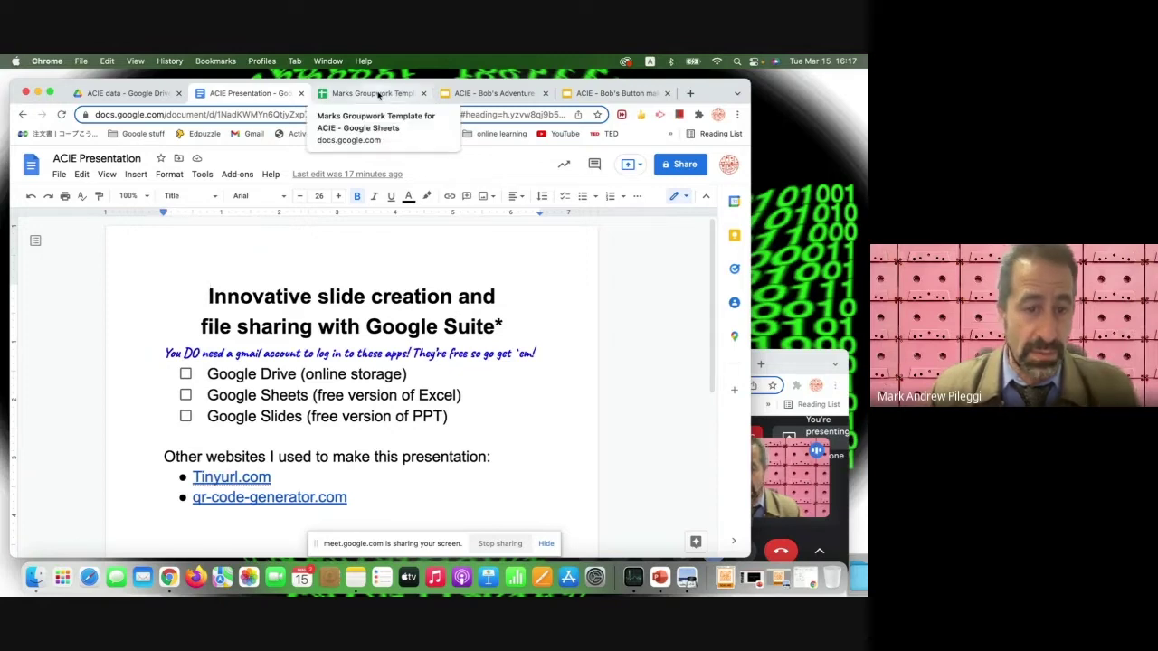
- Open the Marks Groupwork Template, select columns C through F, then make D10 active
{"action": "left_click", "coordinate": [378, 94]}
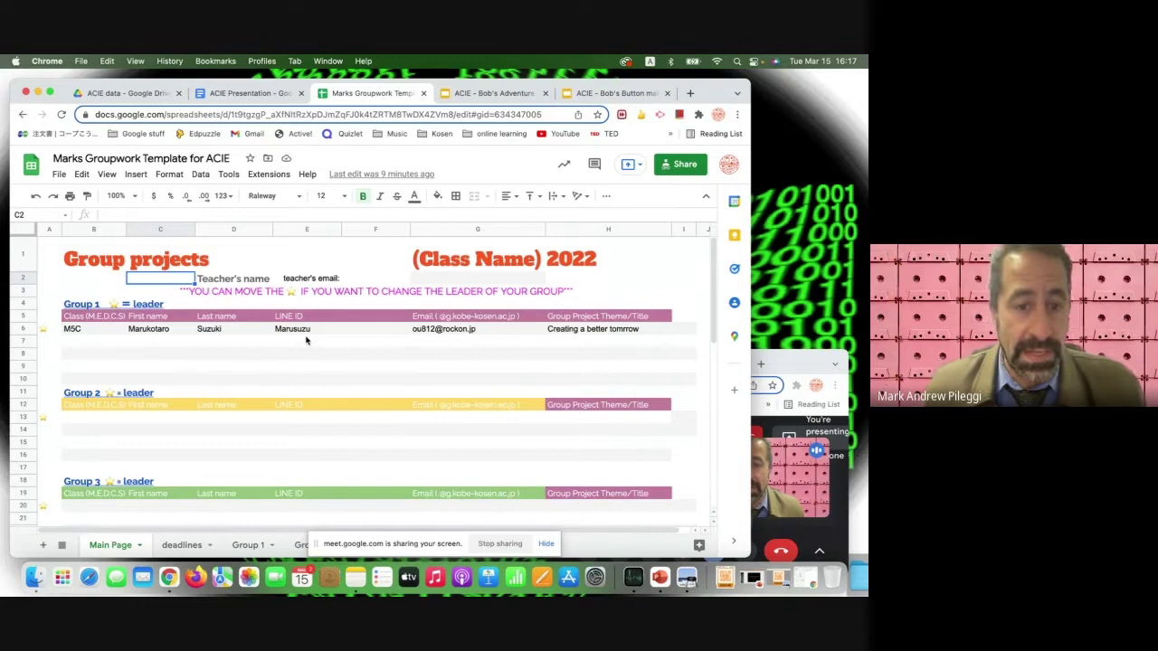
{"action": "scroll", "coordinate": [316, 427], "scroll_direction": "down", "scroll_amount": 2}
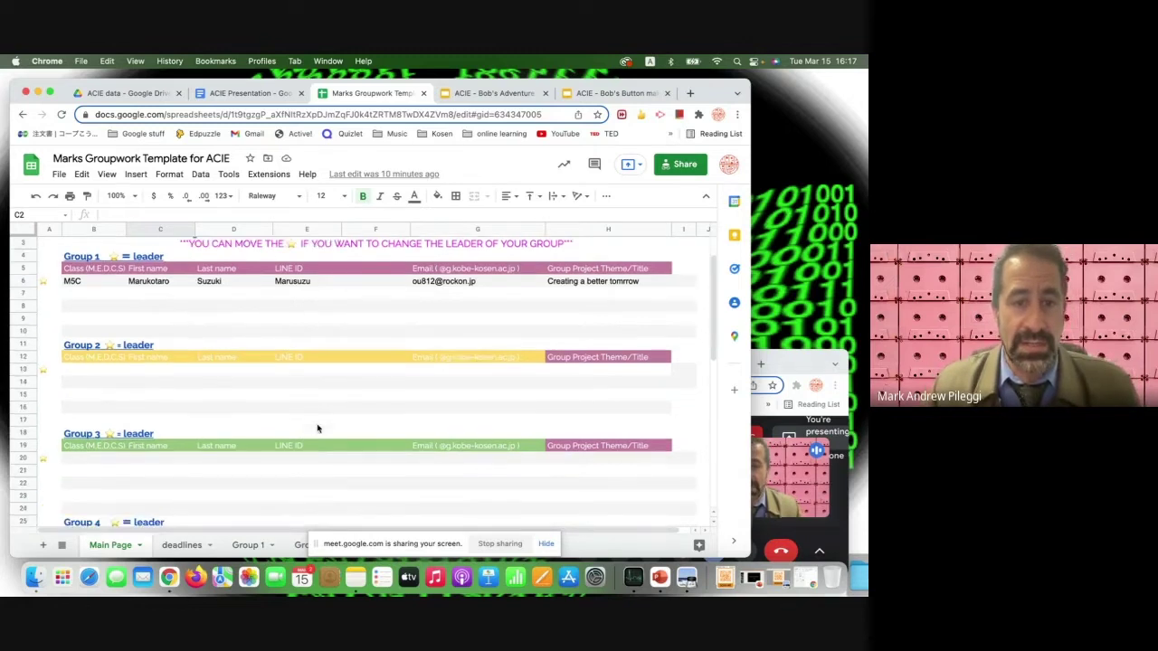
{"action": "scroll", "coordinate": [317, 427], "scroll_direction": "down", "scroll_amount": 3}
{"action": "scroll", "coordinate": [316, 427], "scroll_direction": "up", "scroll_amount": 5}
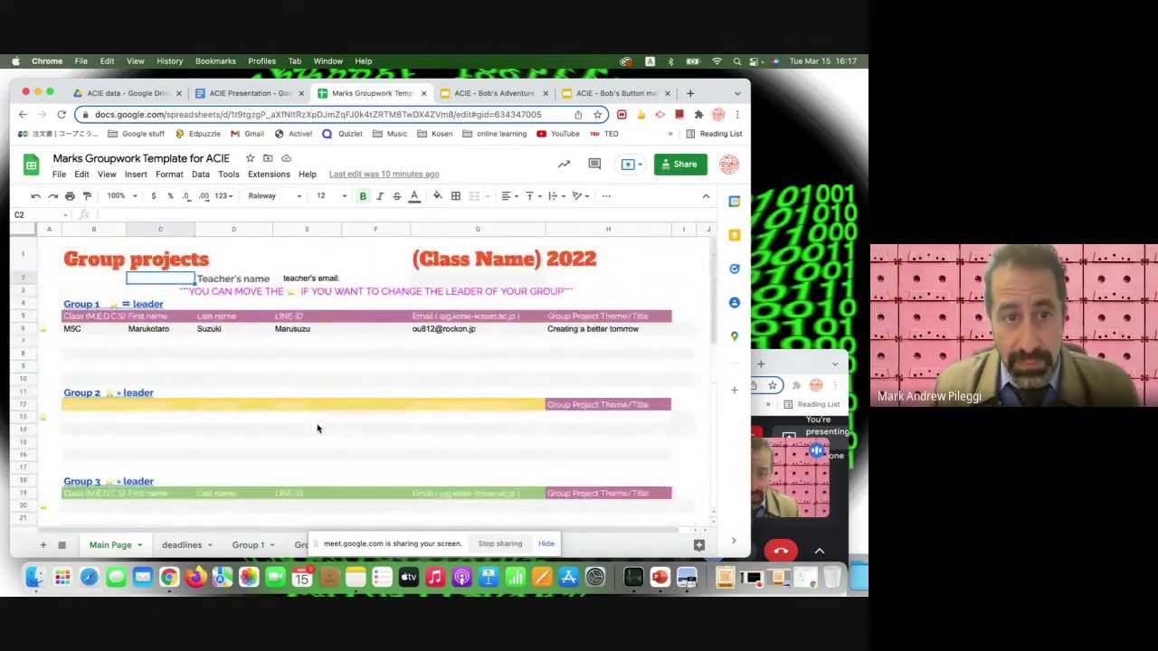
{"action": "left_click", "coordinate": [163, 230]}
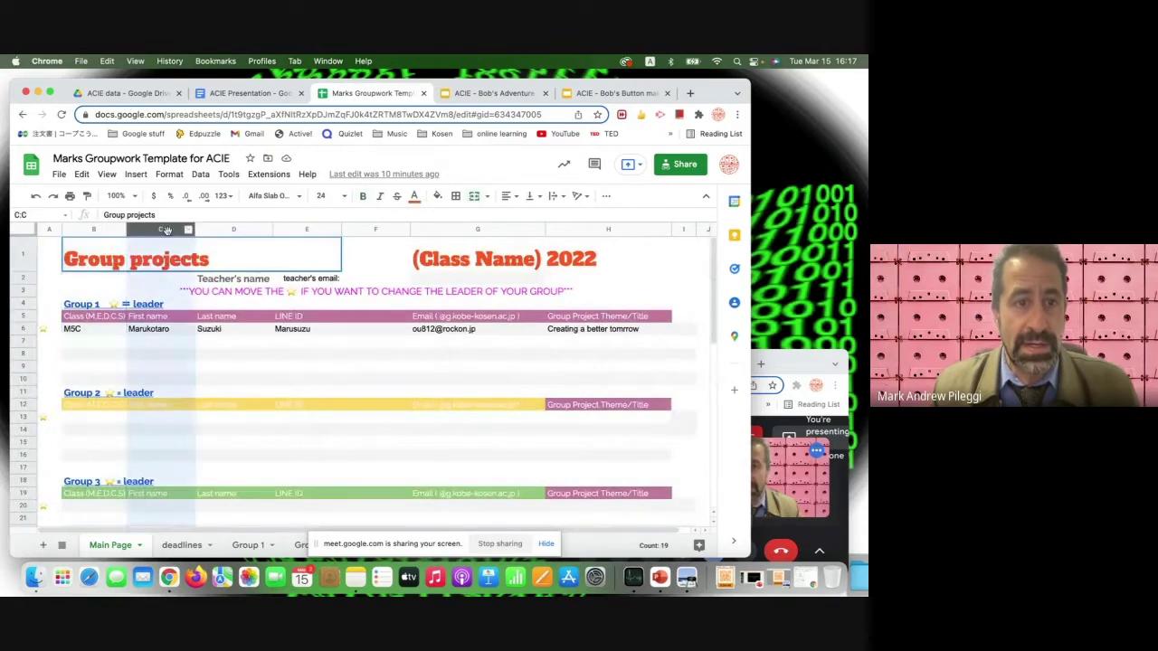
{"action": "left_click", "coordinate": [243, 230]}
{"action": "left_click", "coordinate": [307, 229]}
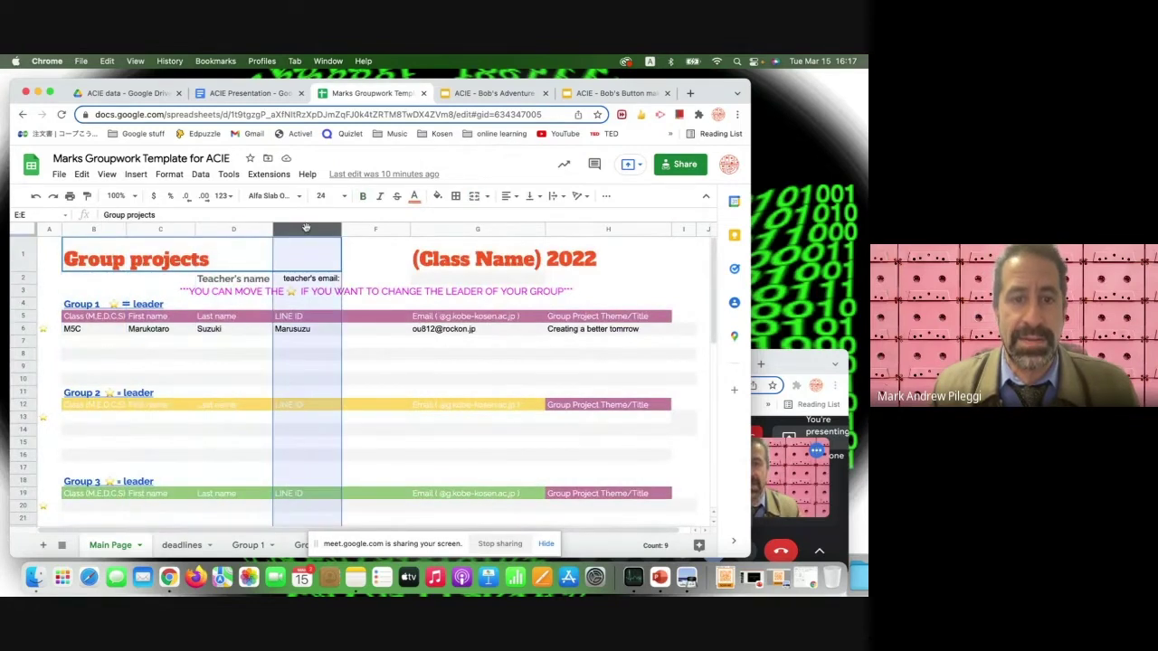
{"action": "left_click", "coordinate": [378, 231]}
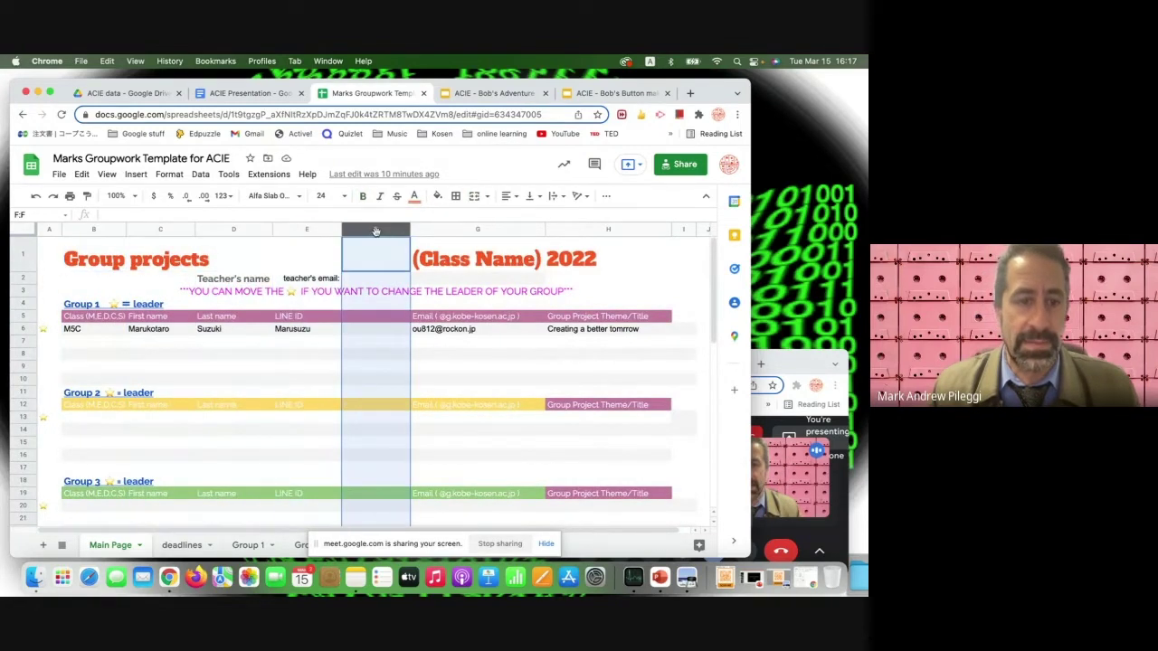
{"action": "left_click", "coordinate": [258, 384]}
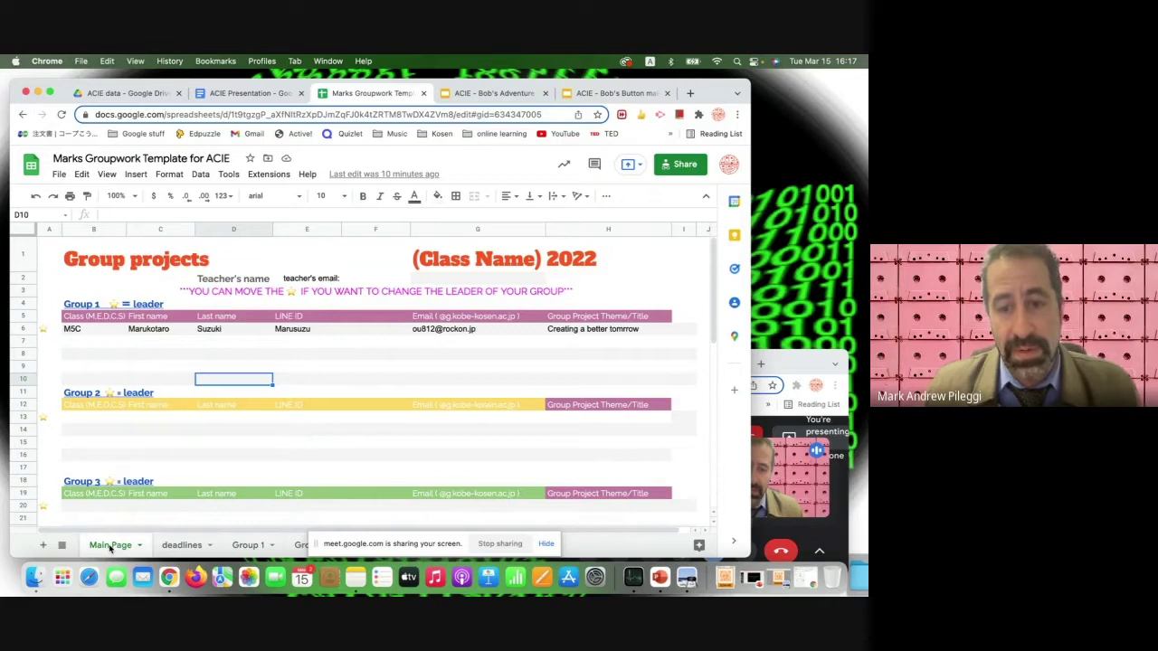
- Dismiss the screen-sharing notice and bring up the spreadsheet's sharing settings
{"action": "left_click", "coordinate": [545, 546]}
{"action": "left_click", "coordinate": [545, 546]}
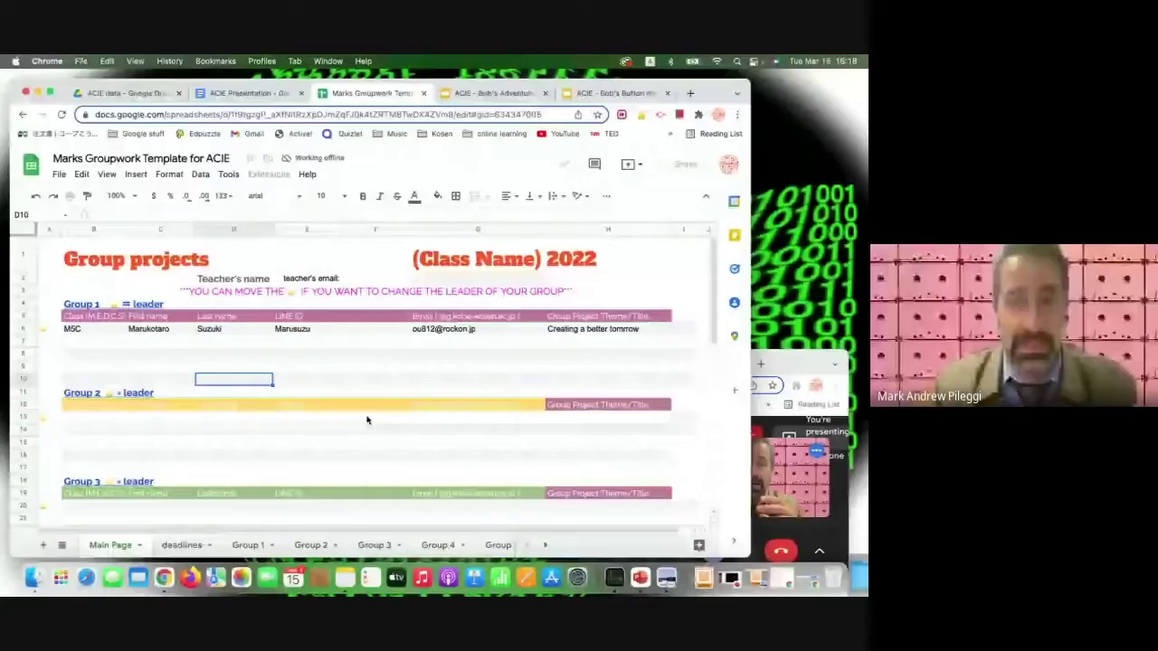
{"action": "left_click", "coordinate": [681, 165]}
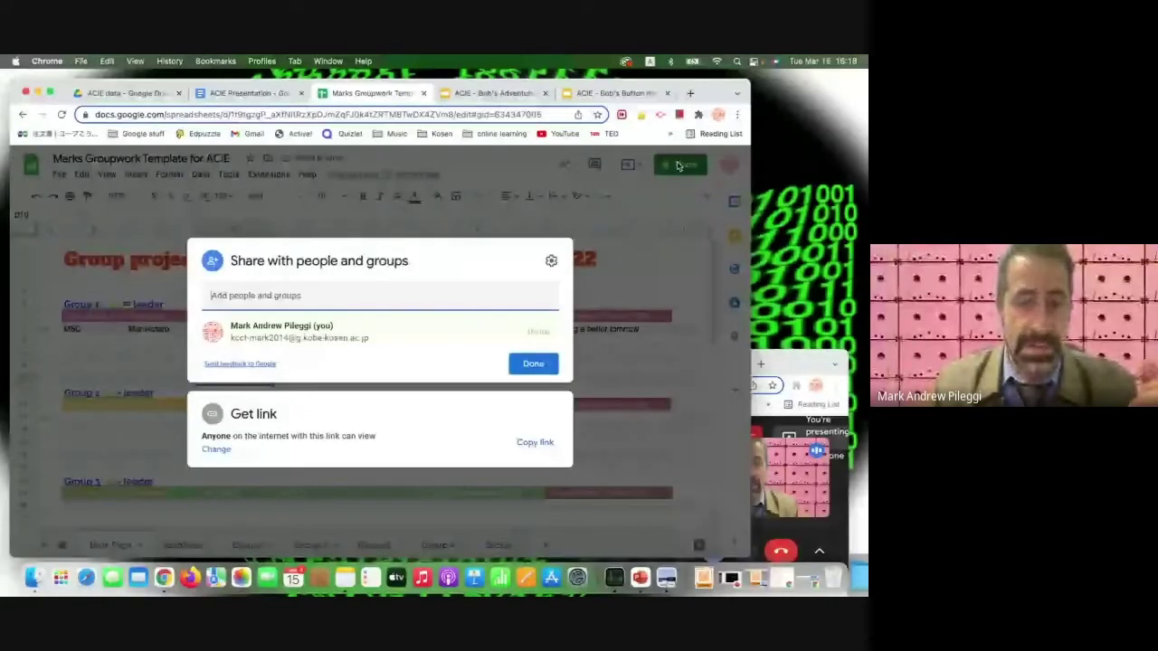
- Keep 'Anyone with the link' access at Viewer and close the Share dialog
{"action": "left_click", "coordinate": [537, 443]}
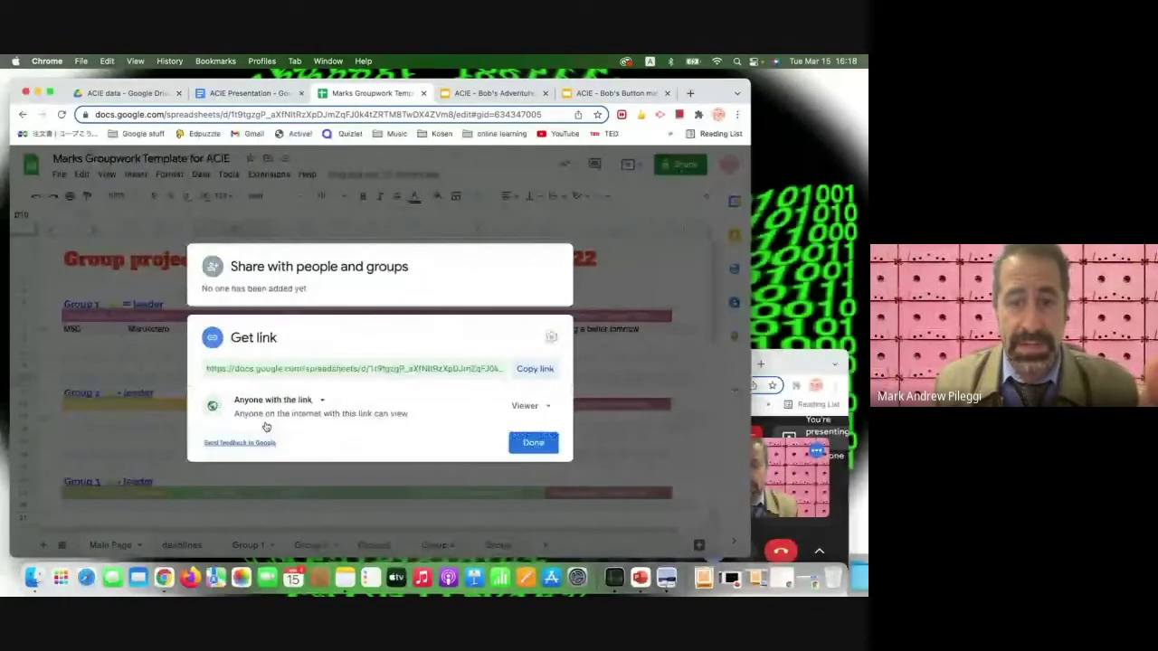
{"action": "left_click", "coordinate": [548, 405]}
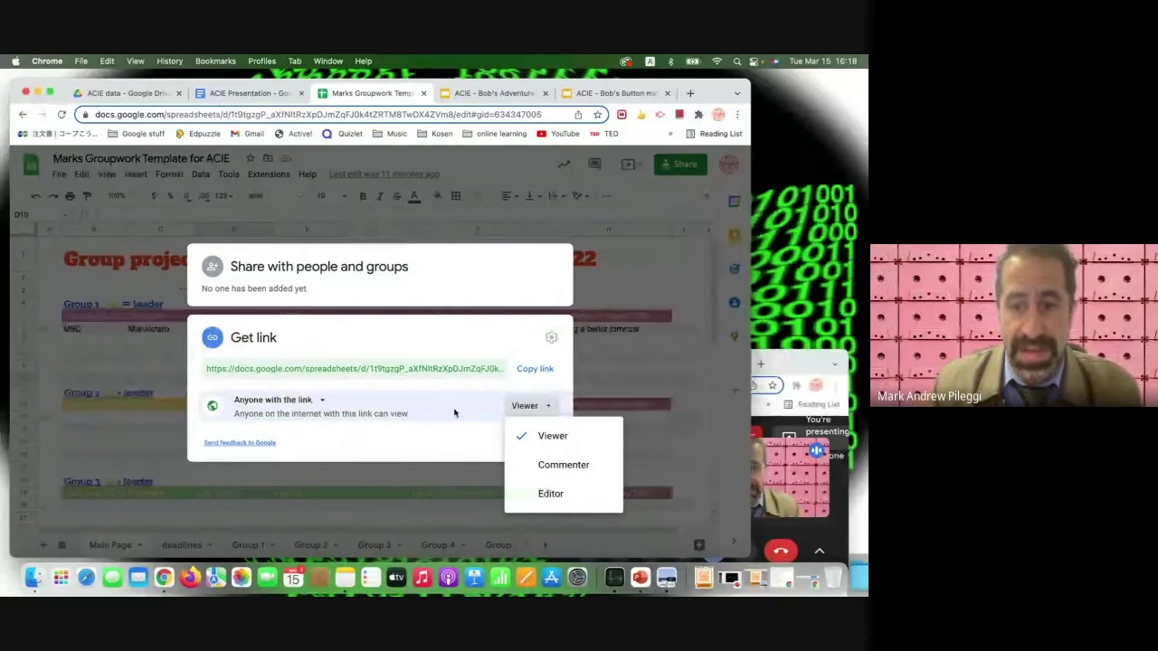
{"action": "left_click", "coordinate": [470, 438]}
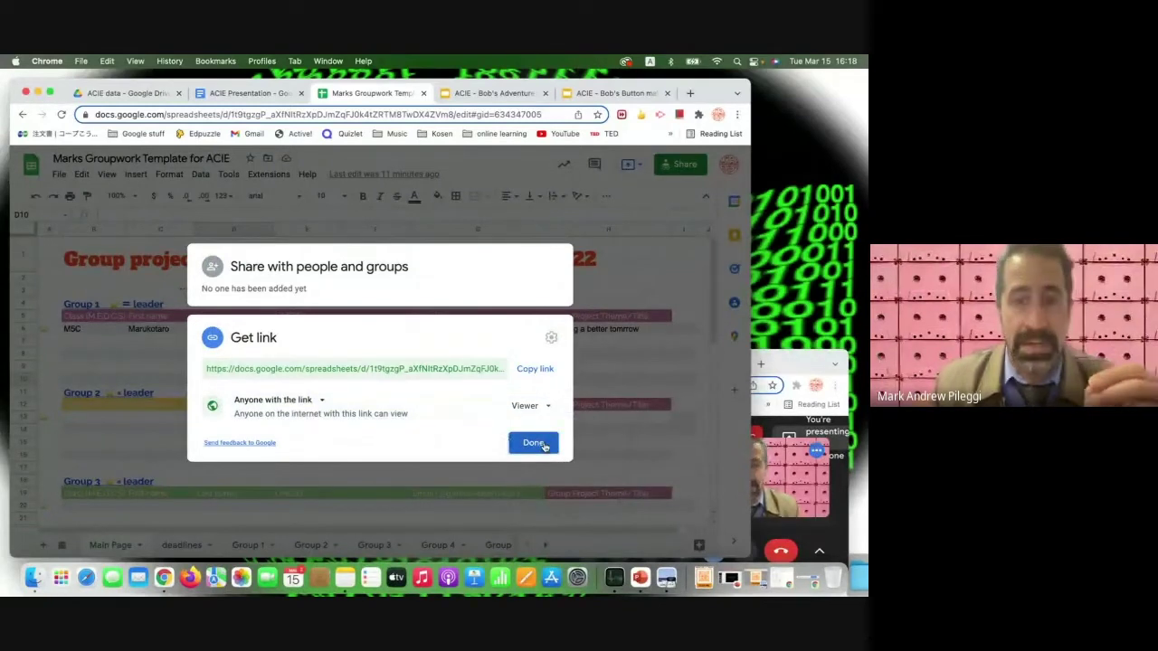
{"action": "left_click", "coordinate": [533, 443]}
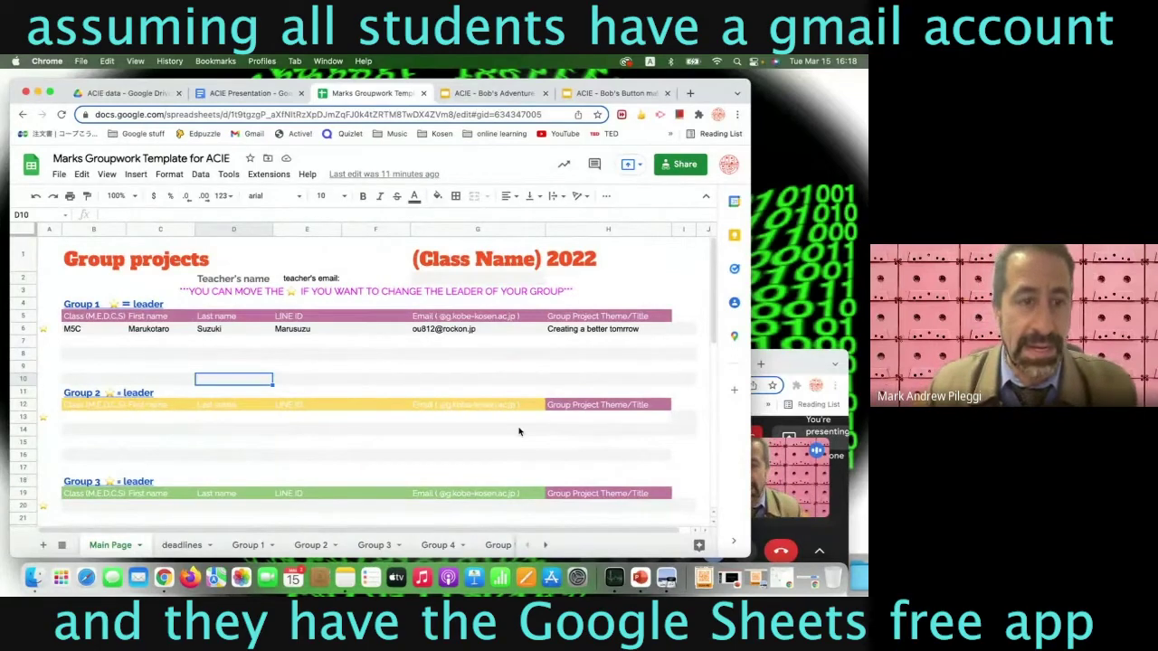
{"action": "left_click", "coordinate": [77, 342]}
{"action": "left_click", "coordinate": [154, 343]}
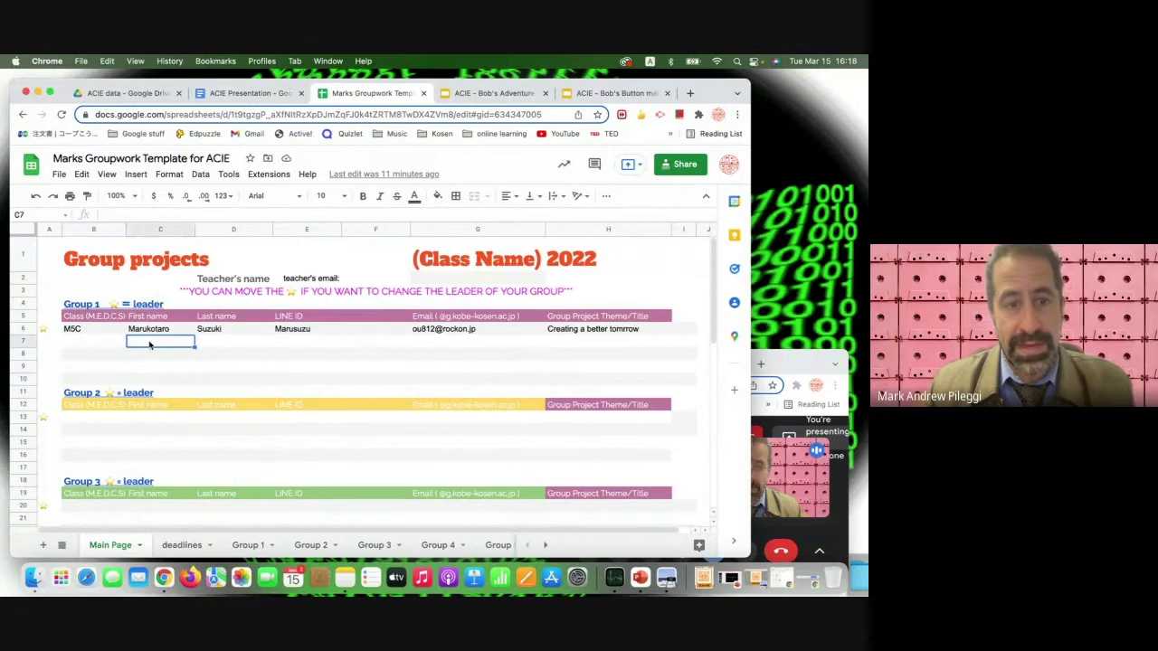
{"action": "left_click", "coordinate": [243, 349]}
{"action": "scroll", "coordinate": [243, 351], "scroll_direction": "down", "scroll_amount": 1}
{"action": "scroll", "coordinate": [243, 351], "scroll_direction": "down", "scroll_amount": 6}
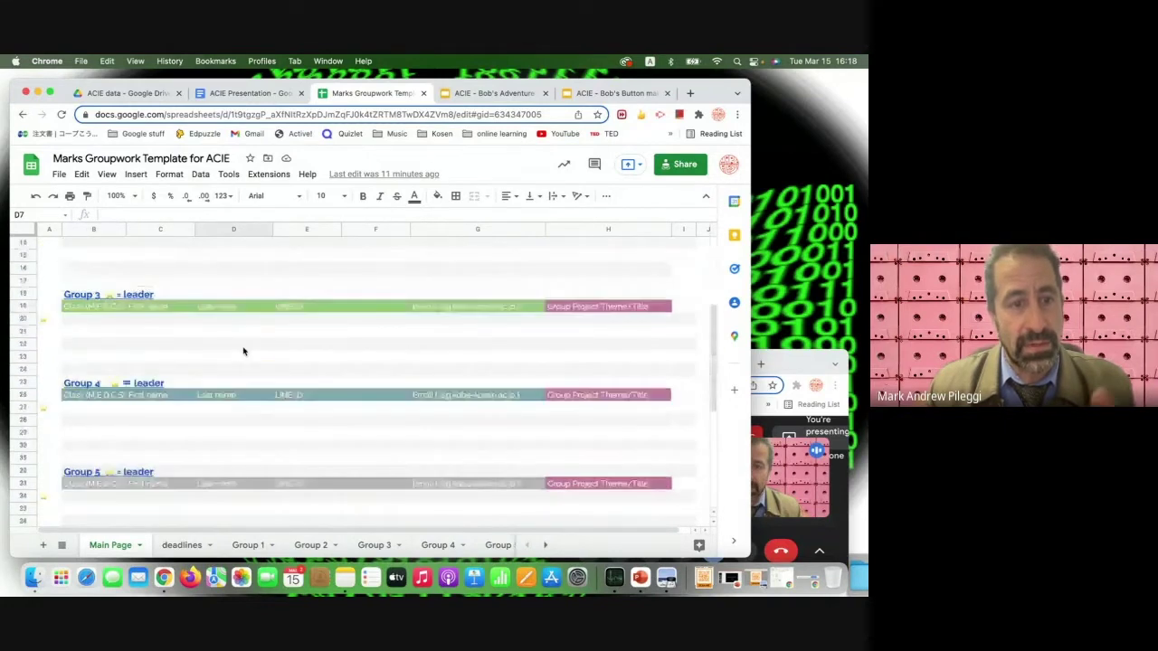
{"action": "scroll", "coordinate": [242, 351], "scroll_direction": "down", "scroll_amount": 5}
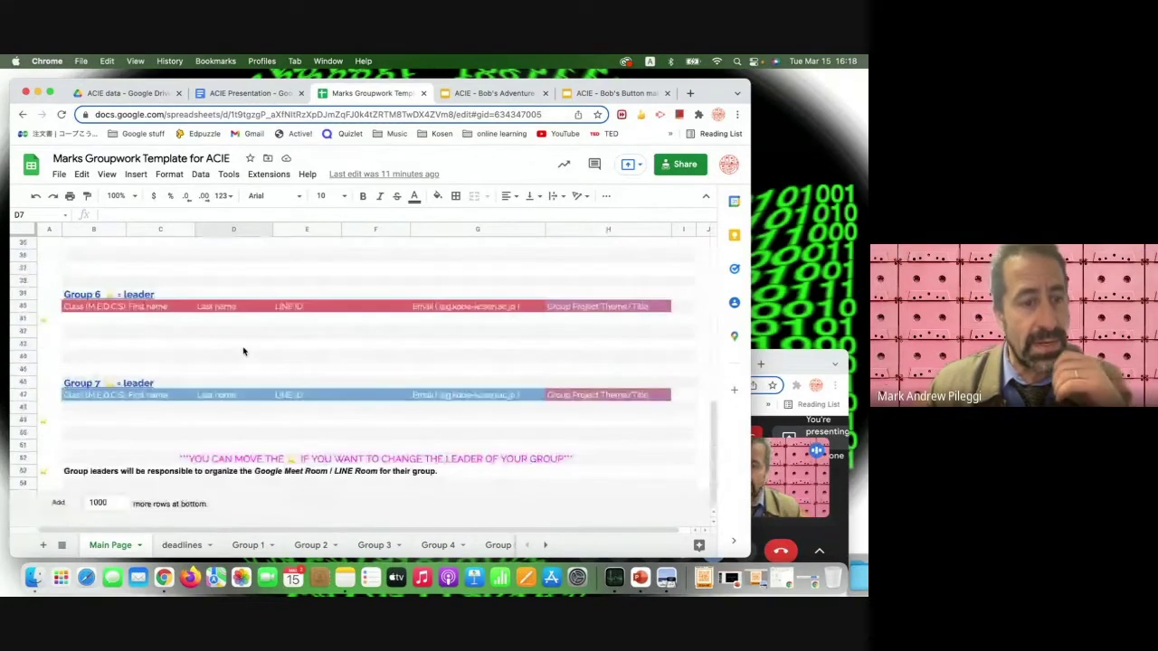
{"action": "scroll", "coordinate": [243, 351], "scroll_direction": "up", "scroll_amount": 5}
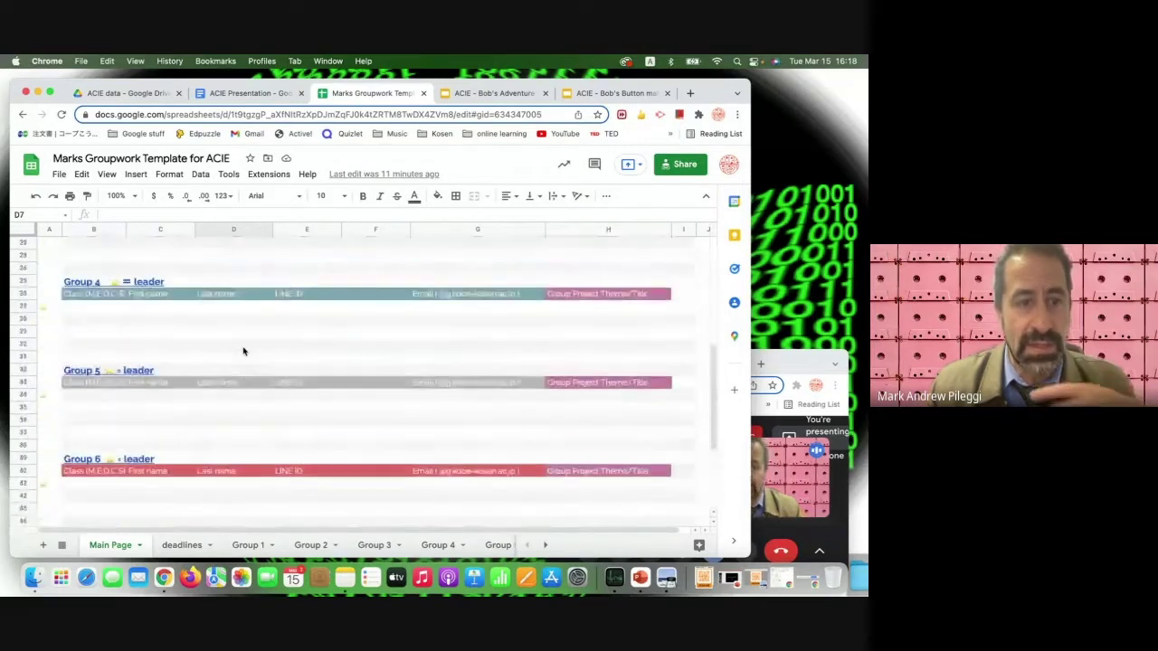
{"action": "scroll", "coordinate": [243, 351], "scroll_direction": "up", "scroll_amount": 7}
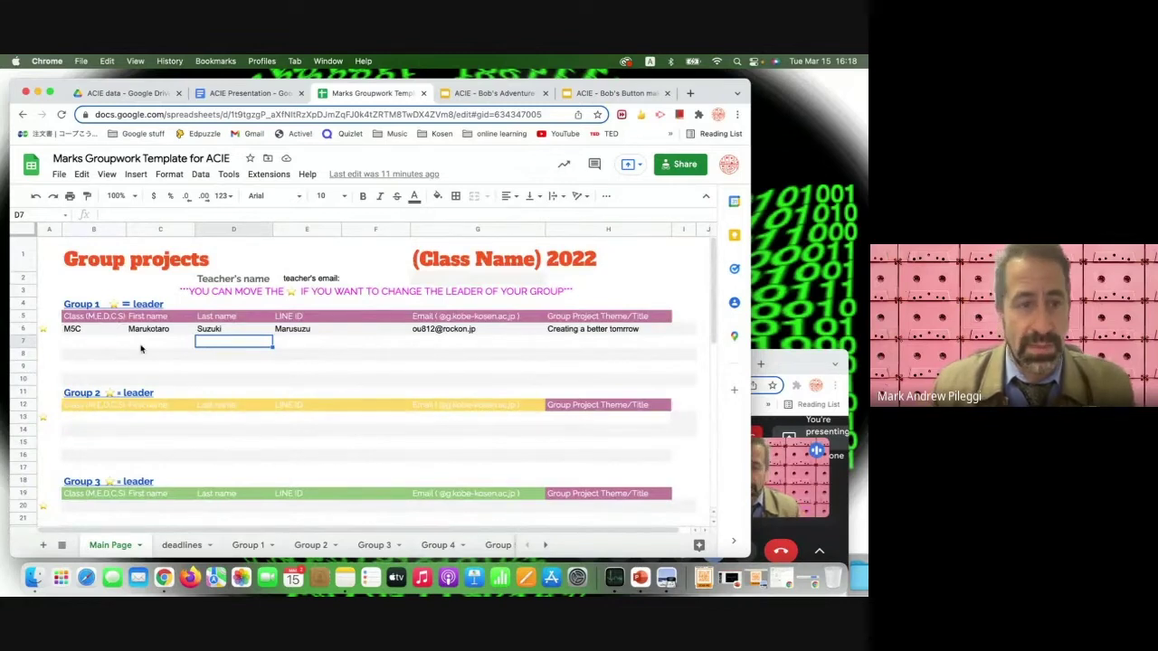
{"action": "mouse_move", "coordinate": [88, 305]}
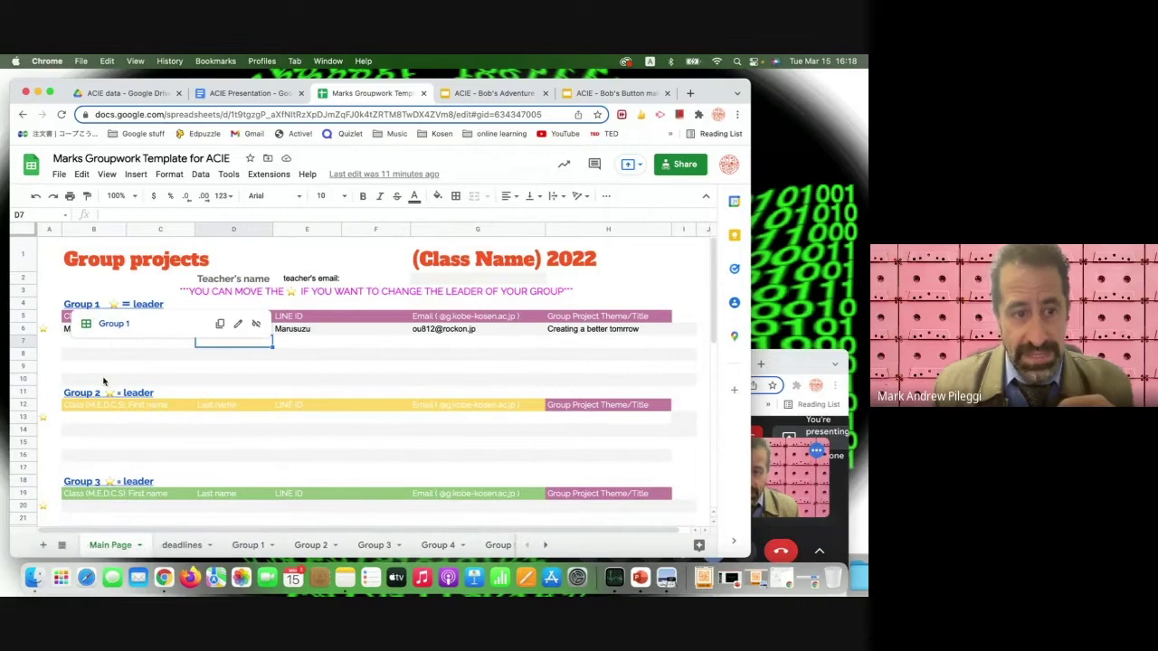
{"action": "mouse_move", "coordinate": [81, 395]}
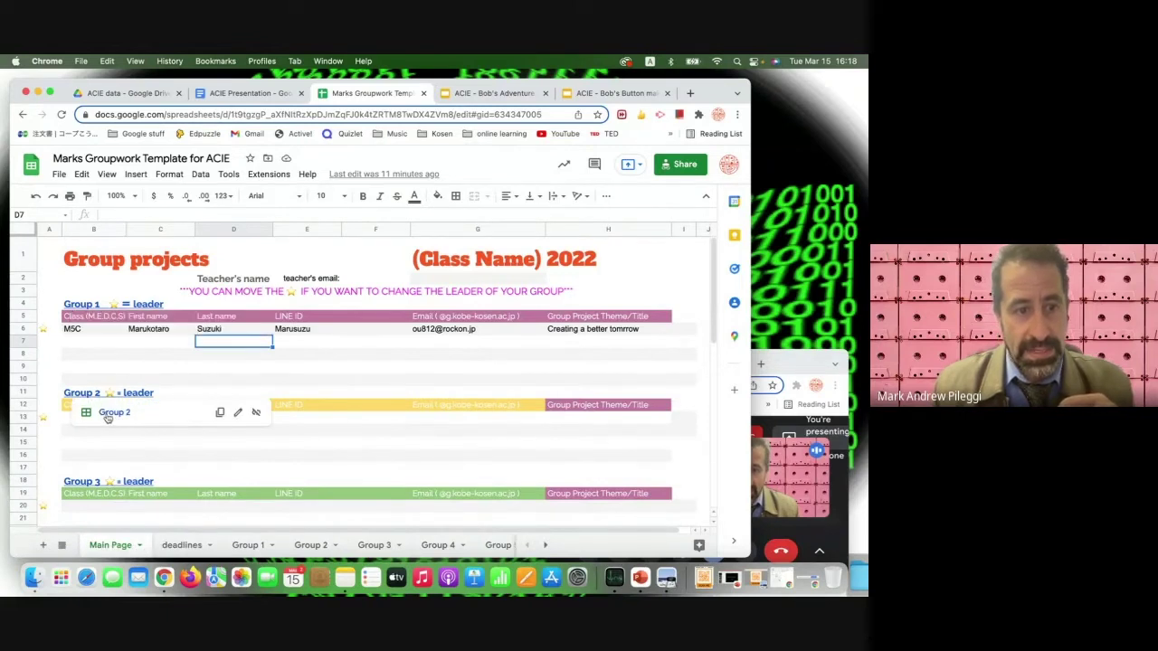
{"action": "scroll", "coordinate": [350, 394], "scroll_direction": "down", "scroll_amount": 2}
{"action": "scroll", "coordinate": [348, 394], "scroll_direction": "down", "scroll_amount": 1}
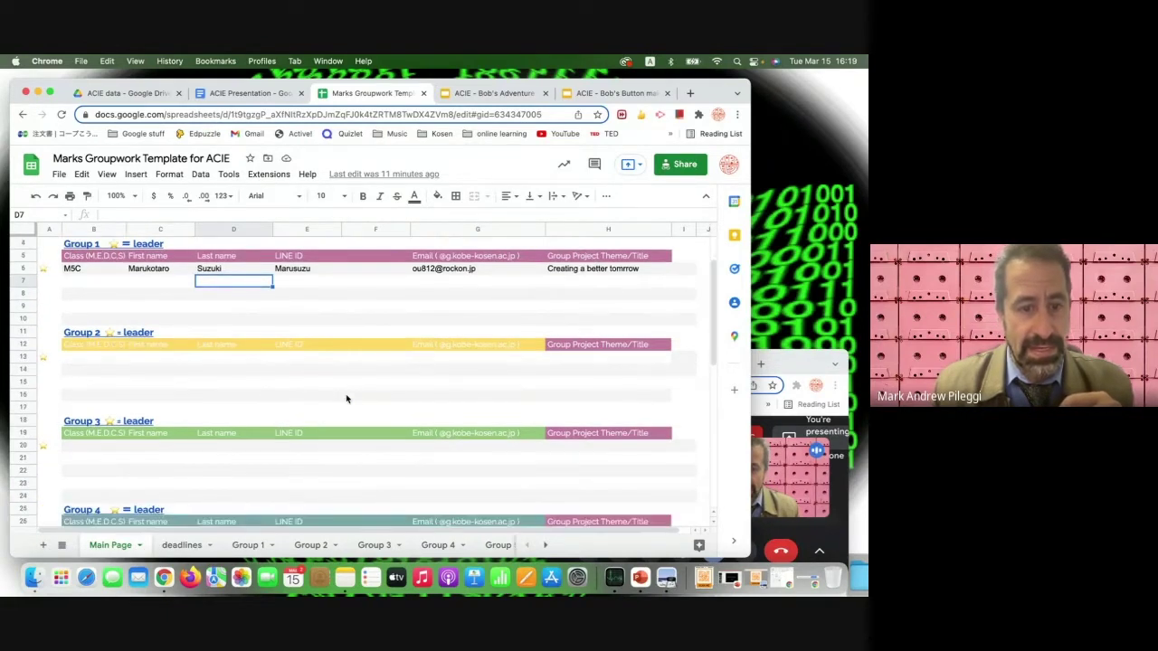
{"action": "left_click", "coordinate": [246, 547]}
{"action": "left_click", "coordinate": [308, 547]}
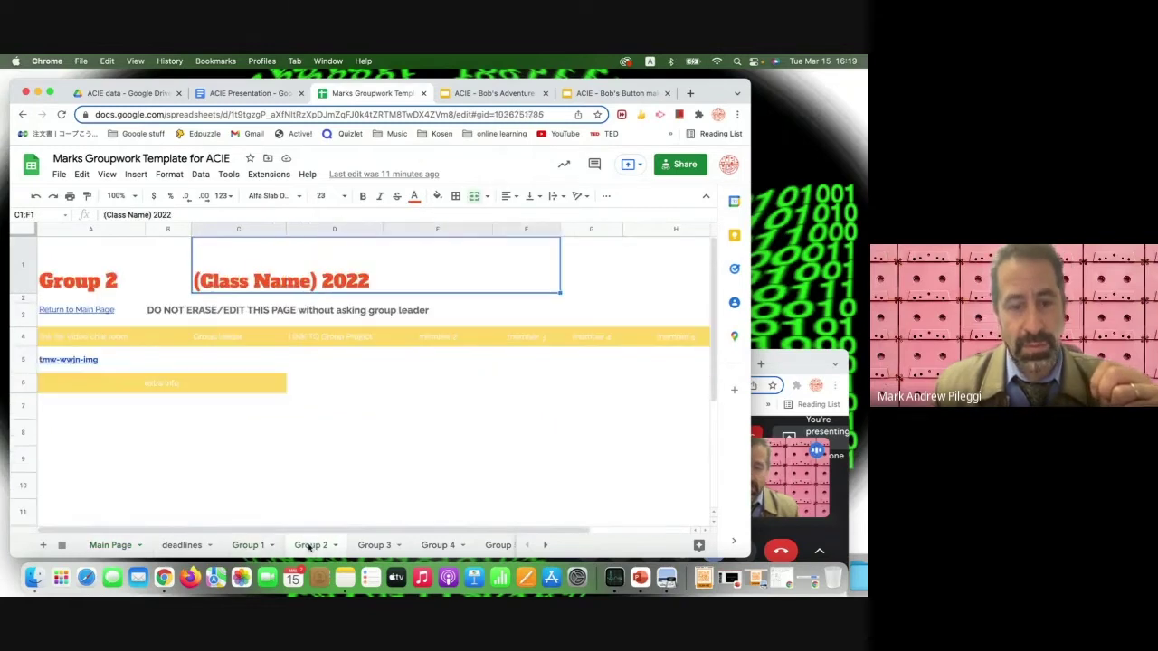
{"action": "left_click", "coordinate": [365, 546]}
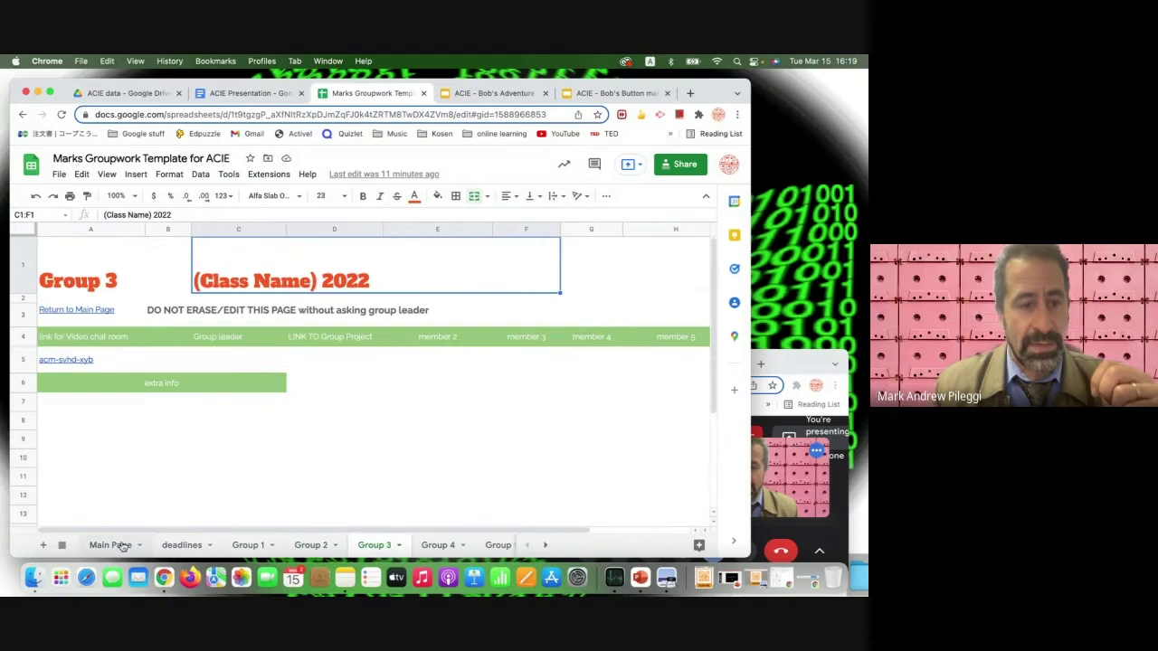
{"action": "left_click", "coordinate": [120, 545]}
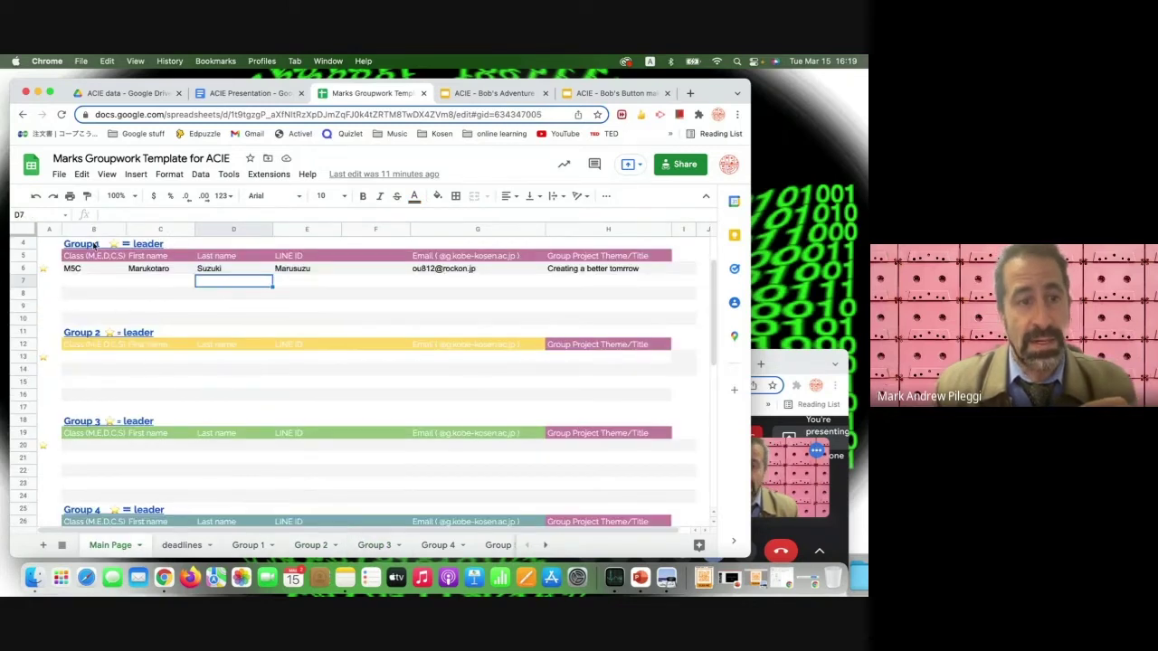
{"action": "mouse_move", "coordinate": [94, 246]}
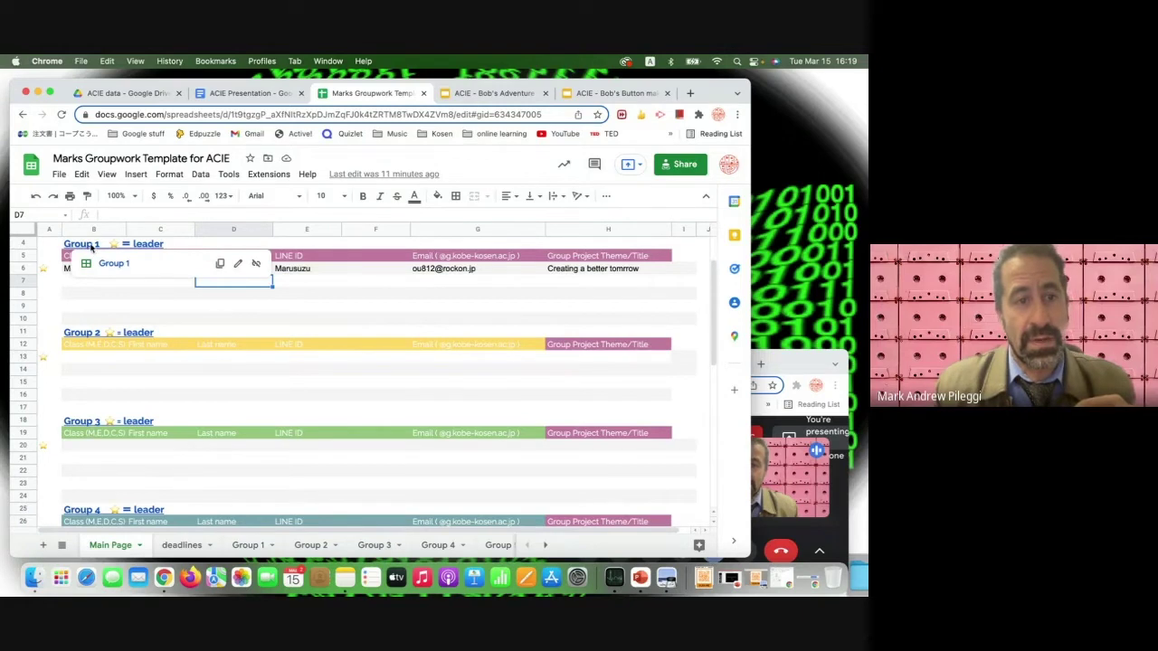
{"action": "left_click", "coordinate": [98, 264]}
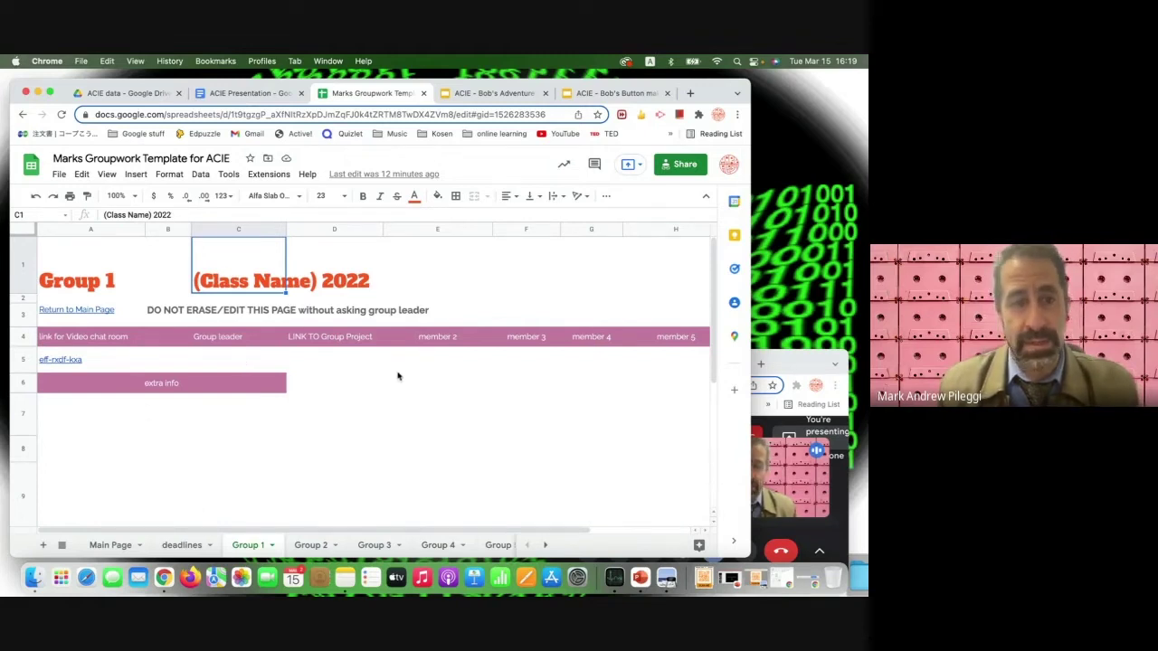
{"action": "mouse_move", "coordinate": [69, 362]}
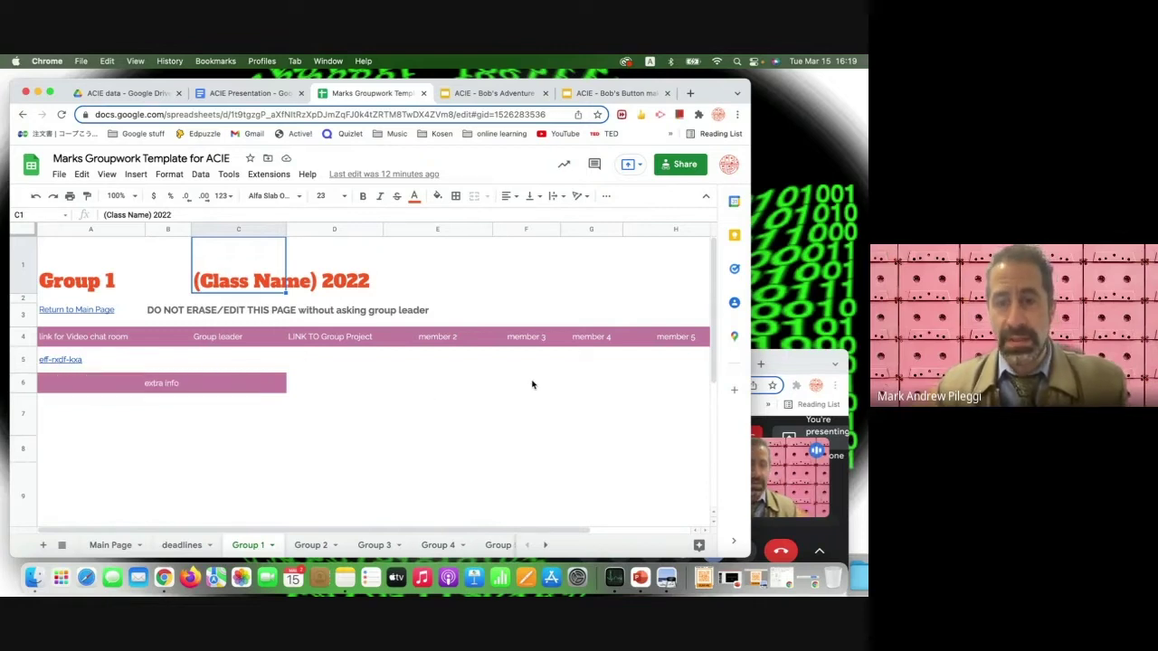
{"action": "scroll", "coordinate": [532, 385], "scroll_direction": "down", "scroll_amount": 3}
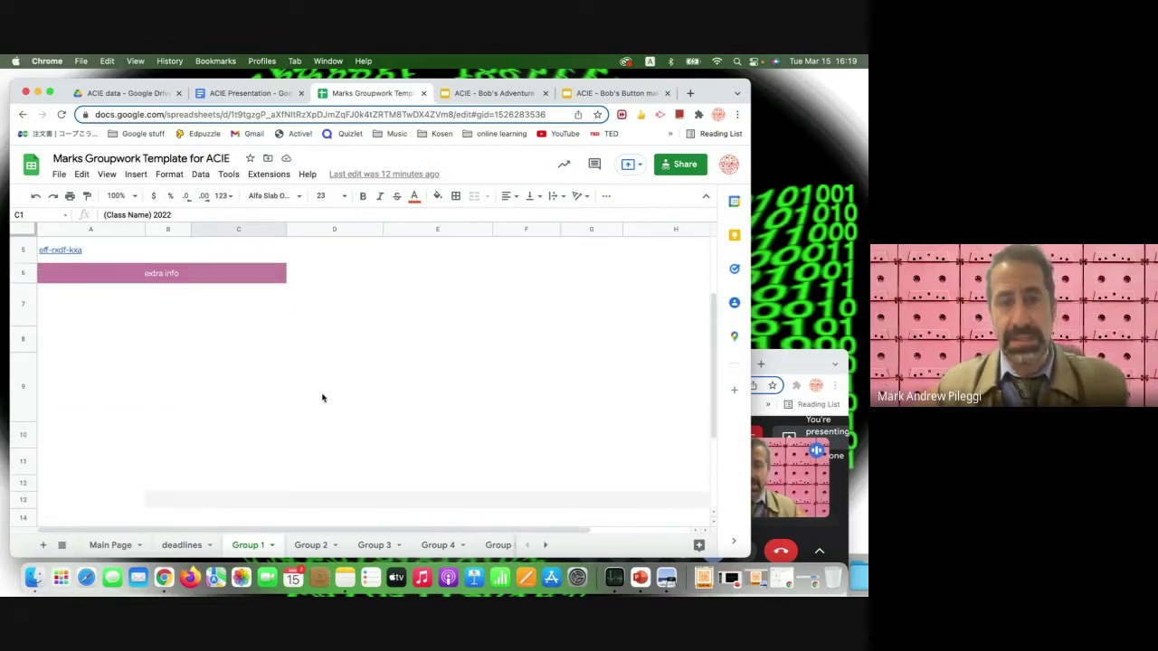
{"action": "scroll", "coordinate": [322, 398], "scroll_direction": "up", "scroll_amount": 3}
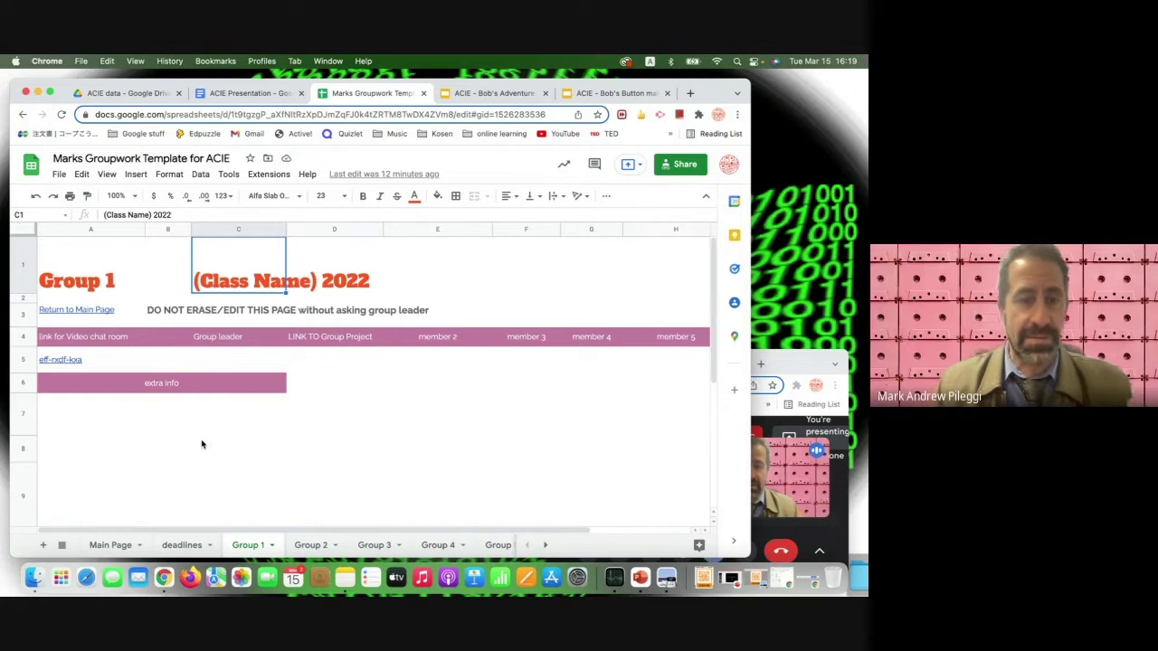
{"action": "left_click", "coordinate": [310, 546]}
{"action": "left_click", "coordinate": [108, 546]}
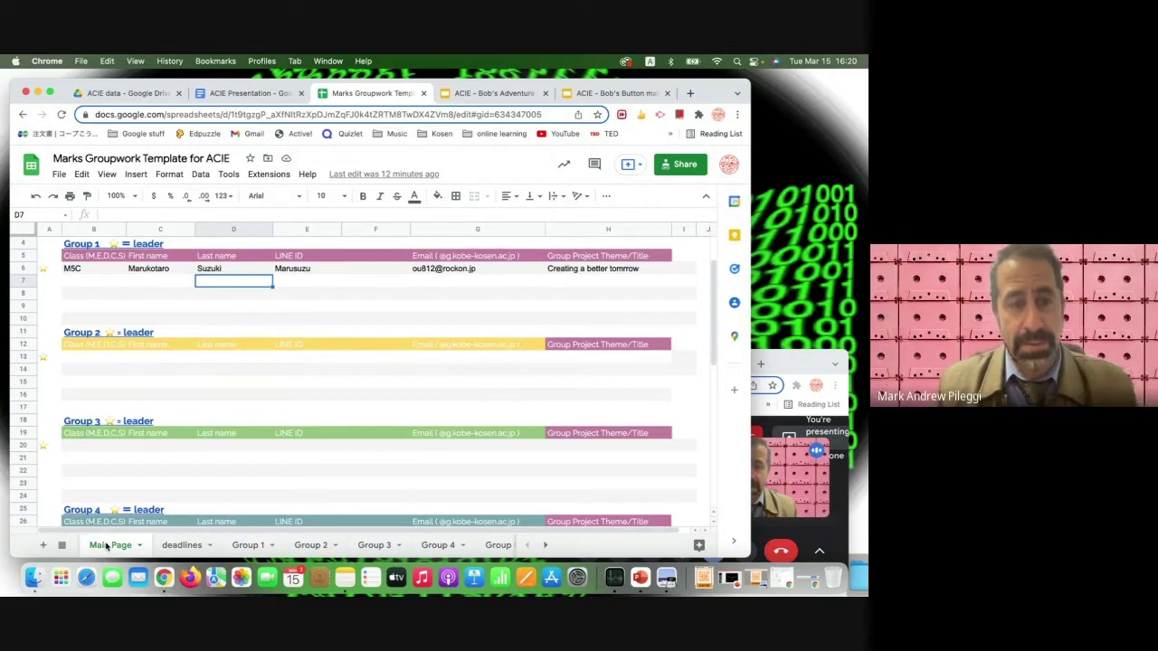
- Select the Group 3 heading, scroll back up, and list all sheets from Main Page to Group 7
{"action": "left_click", "coordinate": [123, 422]}
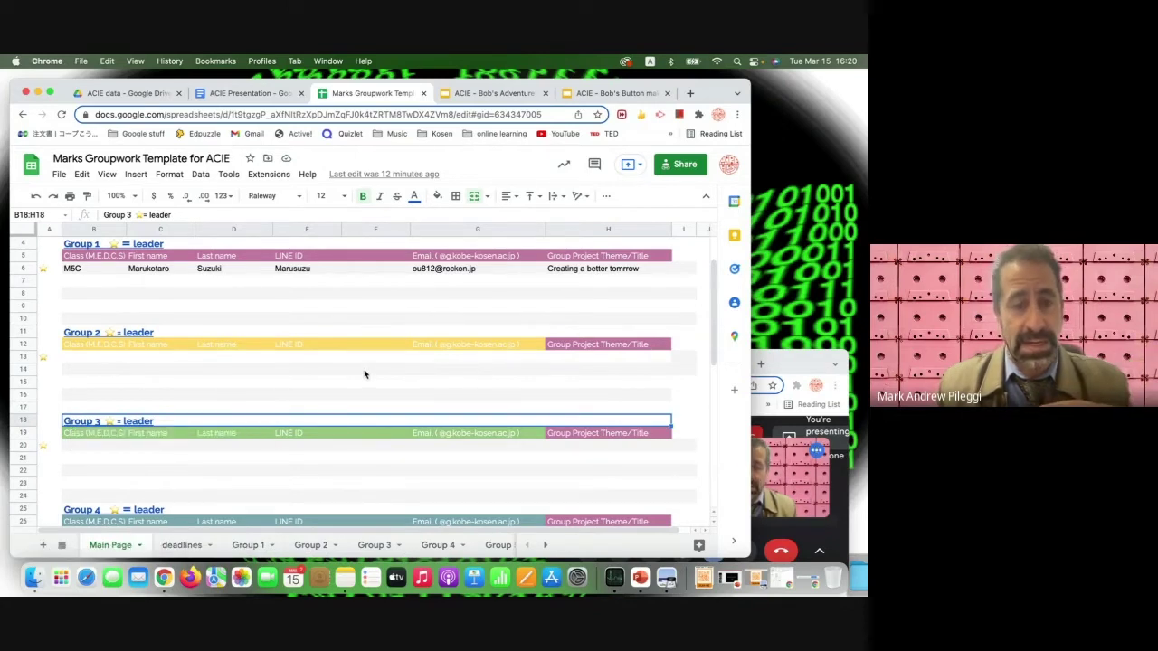
{"action": "left_click", "coordinate": [545, 545]}
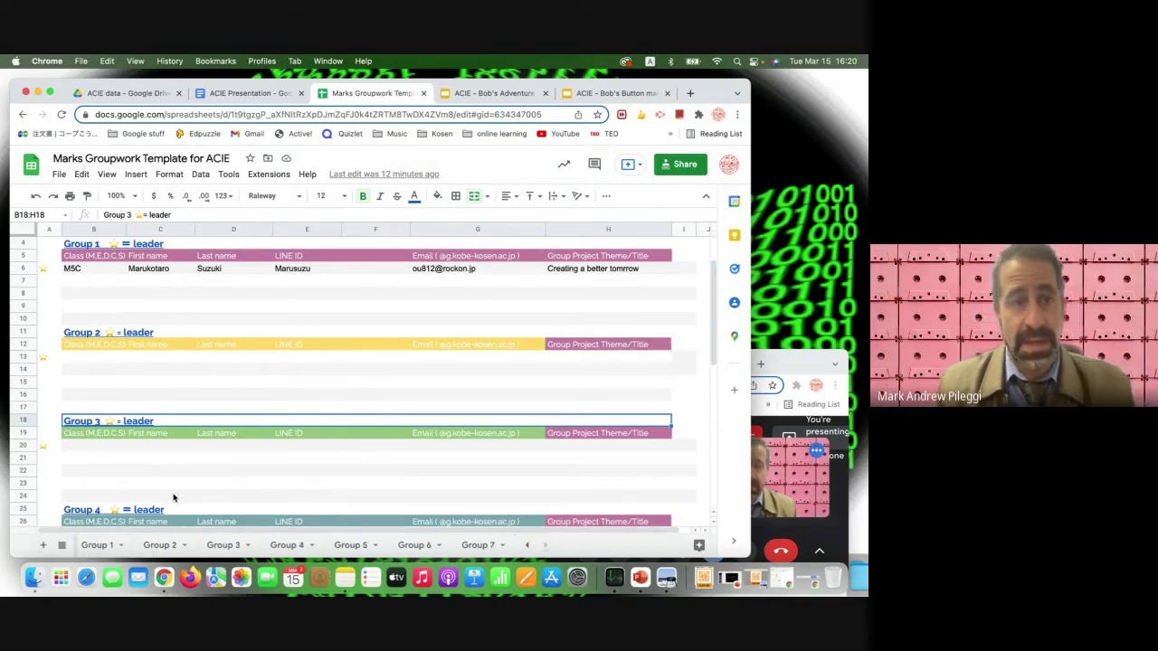
{"action": "scroll", "coordinate": [174, 452], "scroll_direction": "up", "scroll_amount": 2}
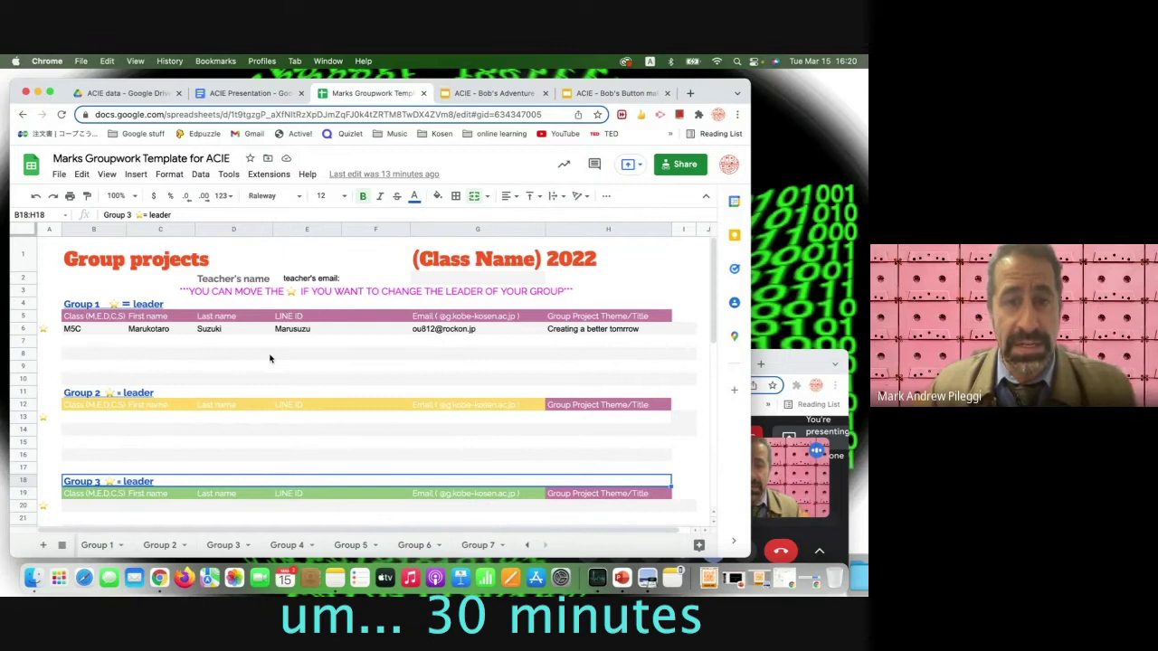
{"action": "left_click", "coordinate": [63, 546]}
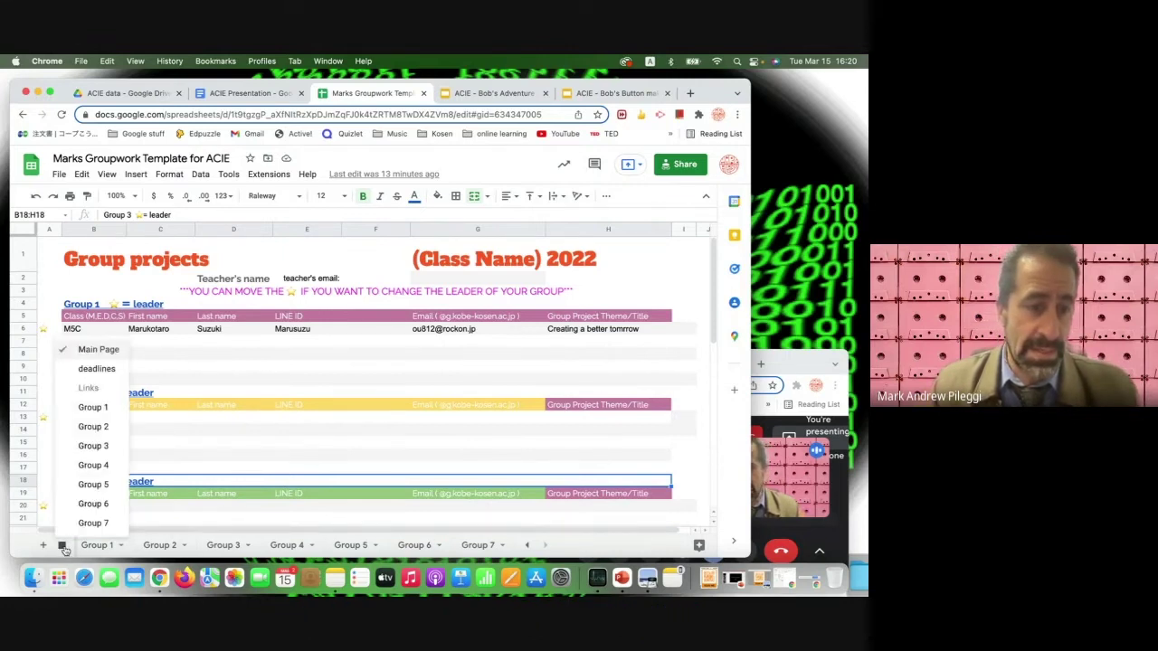
- Review the deadlines sheet, then return to the Main Page roster
{"action": "left_click", "coordinate": [97, 369]}
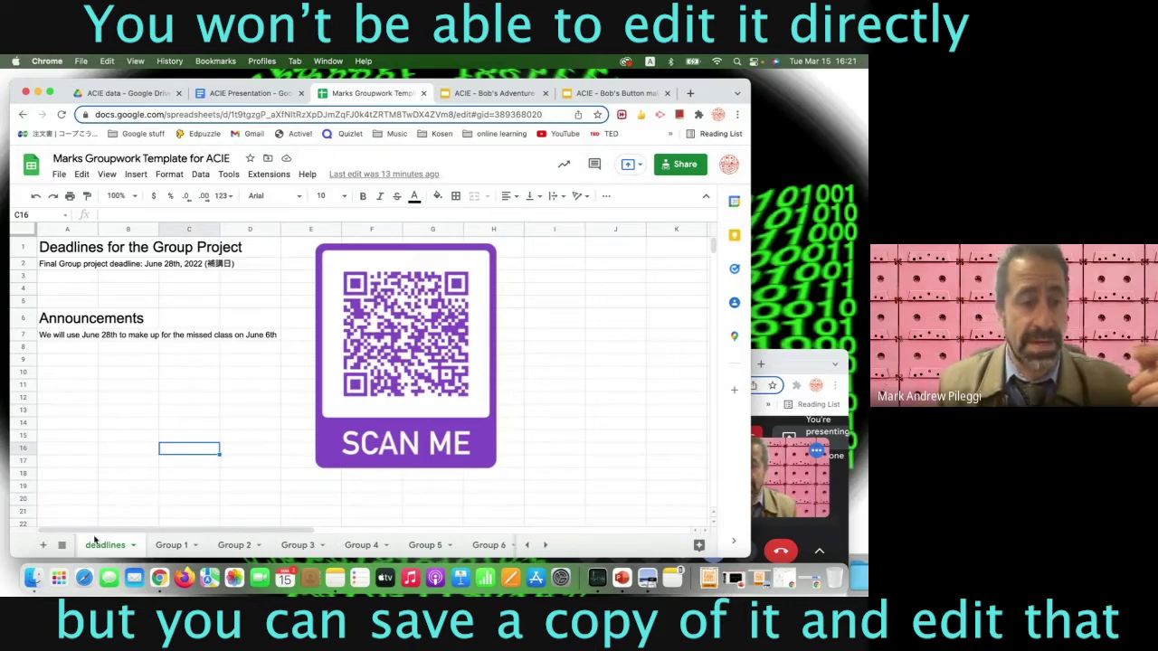
{"action": "scroll", "coordinate": [123, 549], "scroll_direction": "left", "scroll_amount": 2}
{"action": "left_click", "coordinate": [121, 548]}
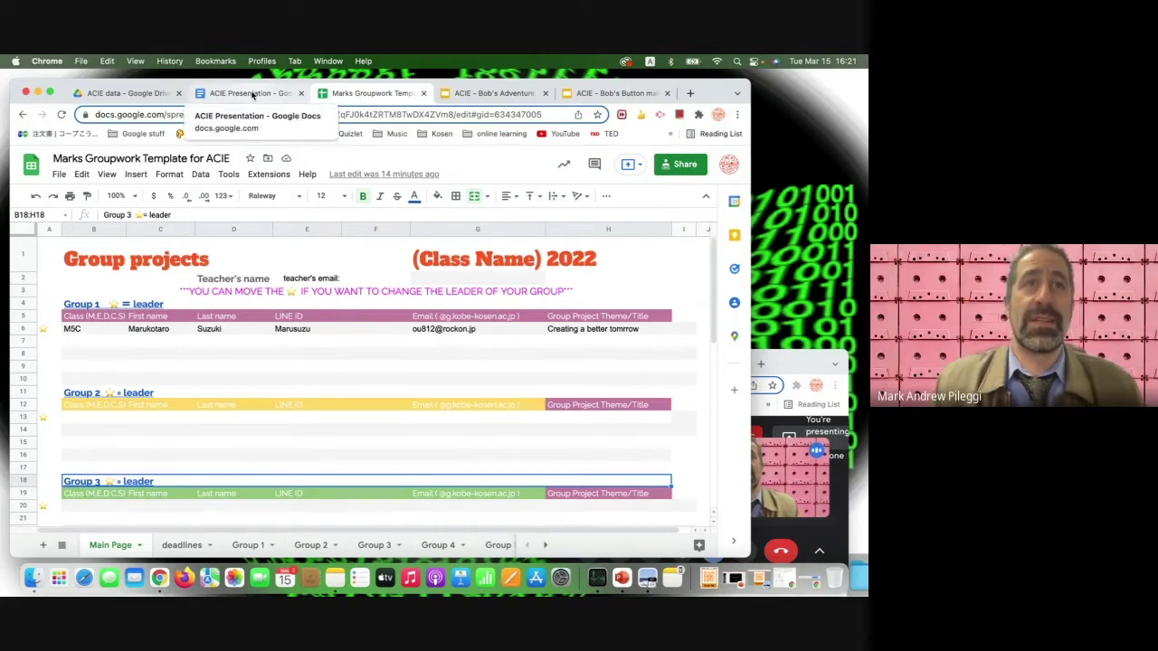
- Switch to the Bob's Adventure Review deck, browse the filmstrip, and list slideshow start options
{"action": "left_click", "coordinate": [509, 94]}
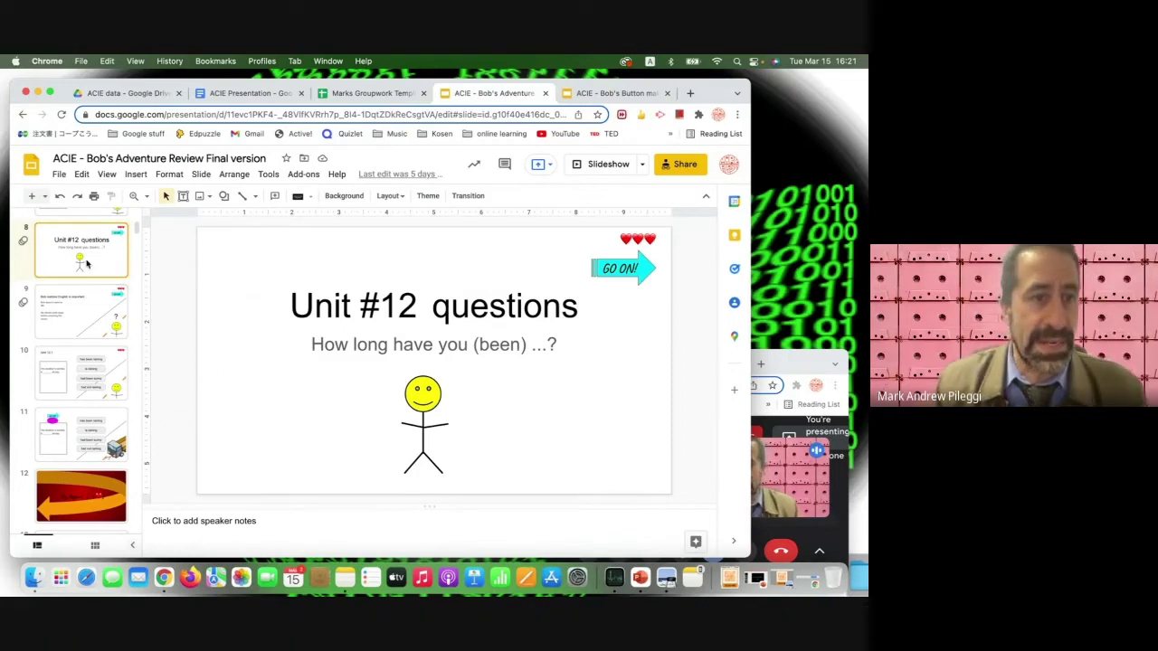
{"action": "scroll", "coordinate": [80, 298], "scroll_direction": "up", "scroll_amount": 10}
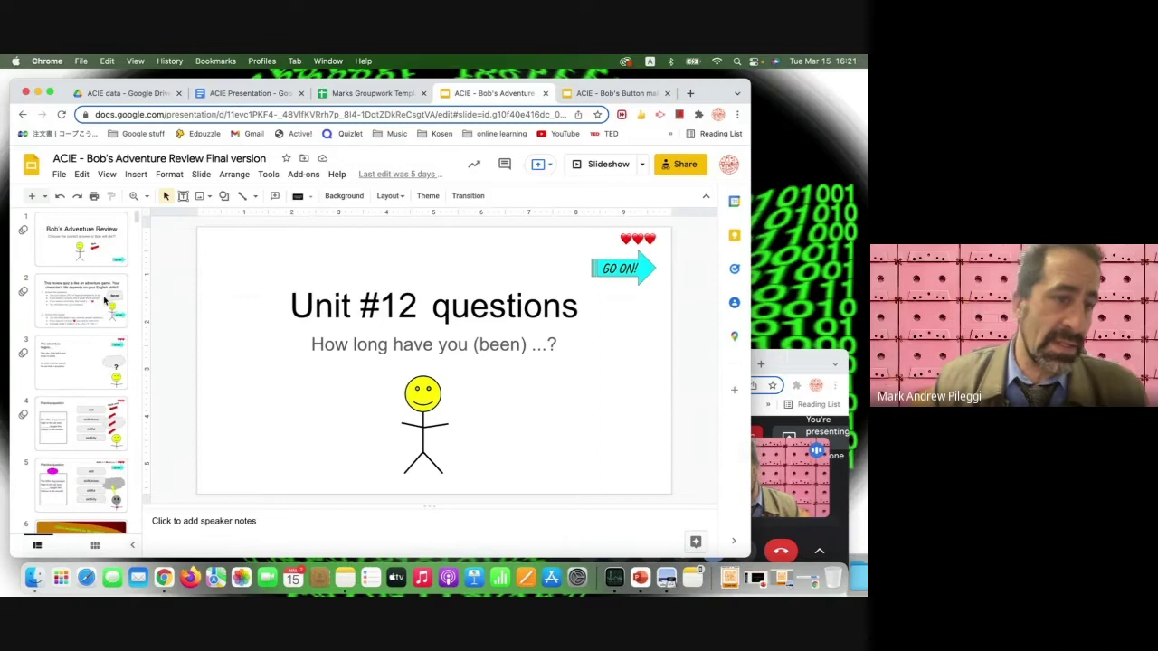
{"action": "scroll", "coordinate": [75, 308], "scroll_direction": "down", "scroll_amount": 9}
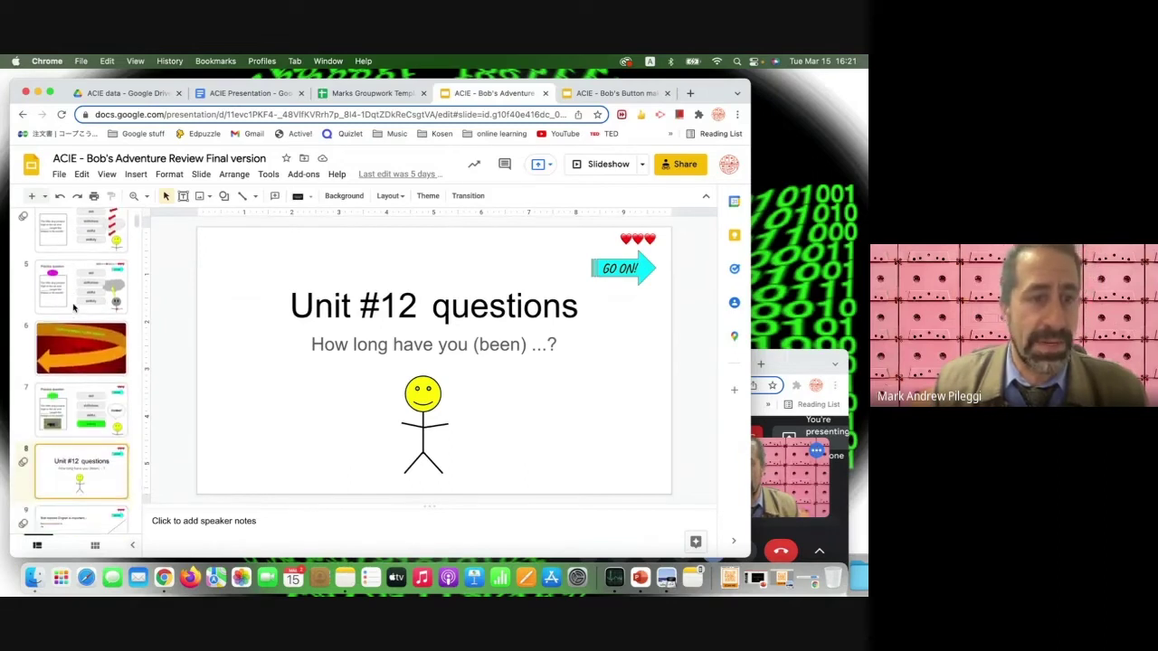
{"action": "scroll", "coordinate": [74, 307], "scroll_direction": "up", "scroll_amount": 8}
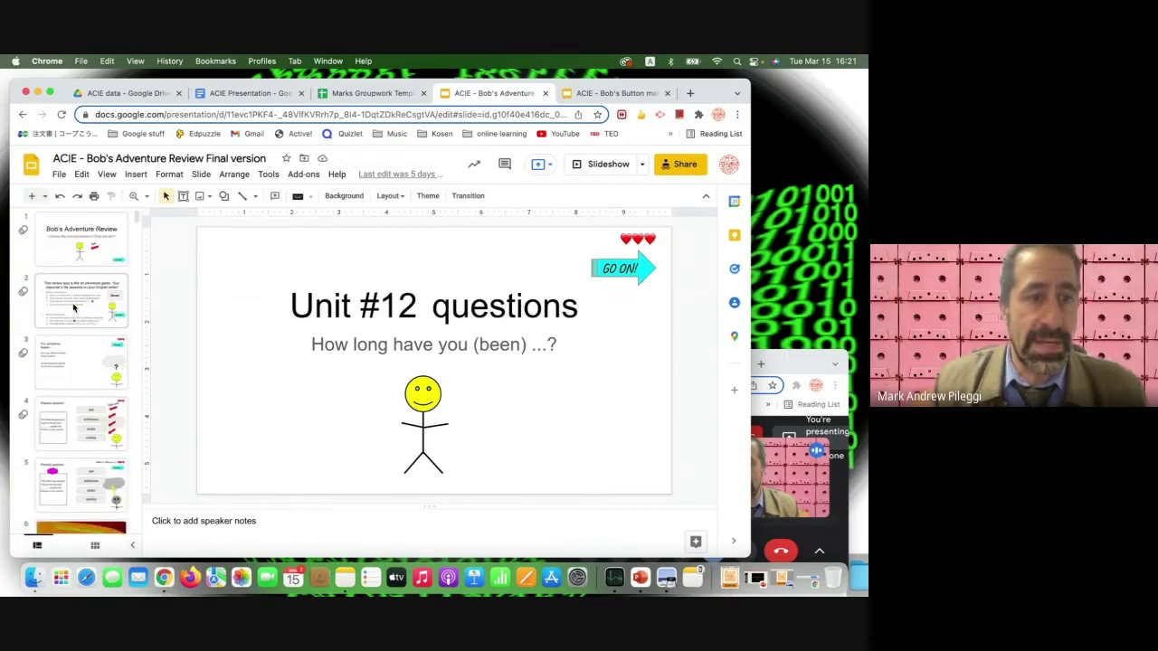
{"action": "scroll", "coordinate": [75, 308], "scroll_direction": "down", "scroll_amount": 3}
{"action": "scroll", "coordinate": [68, 272], "scroll_direction": "up", "scroll_amount": 3}
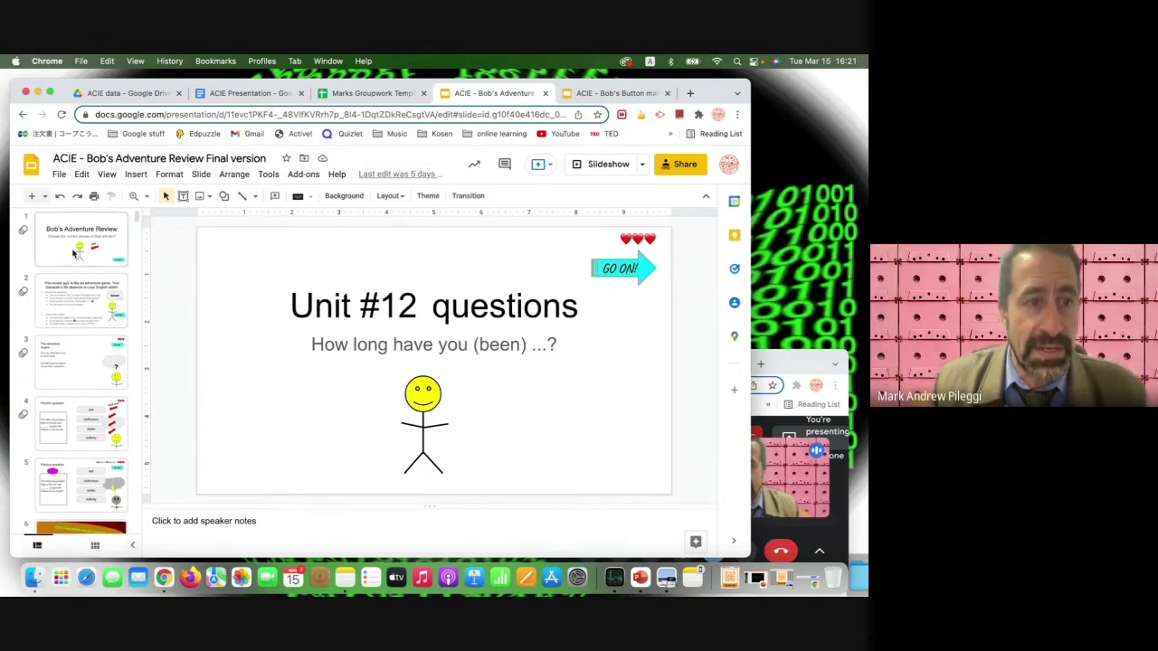
{"action": "left_click", "coordinate": [643, 164]}
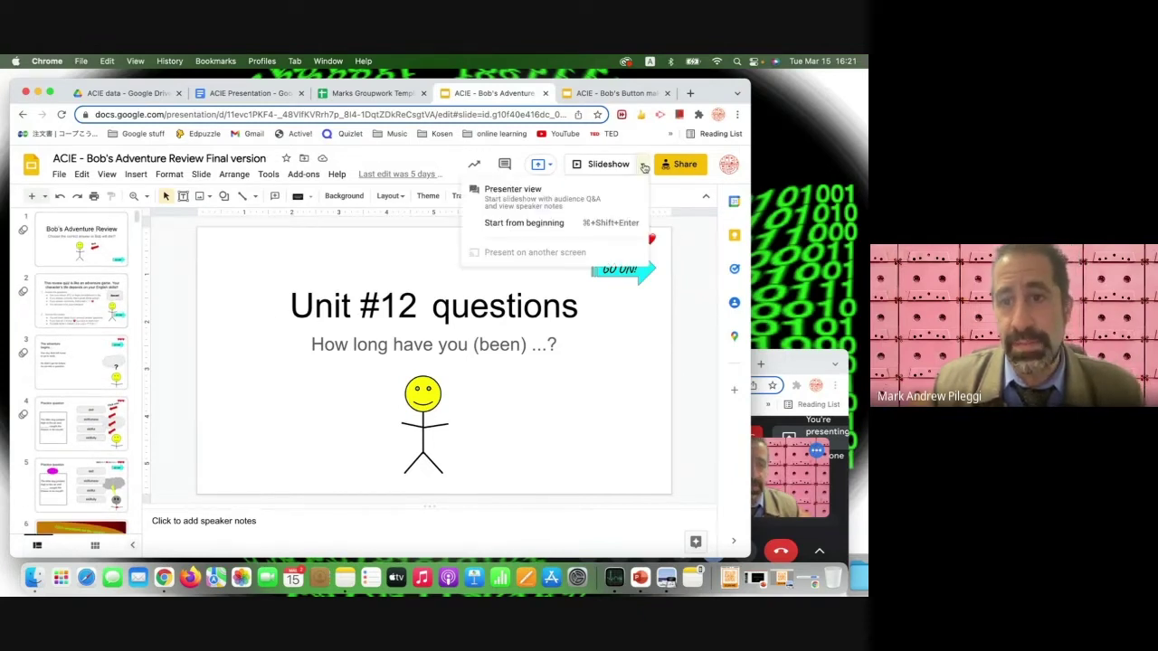
- Start the slideshow in Presenter view, minimize the presenter window, and step around the Unit #12 slide
{"action": "left_click", "coordinate": [534, 197]}
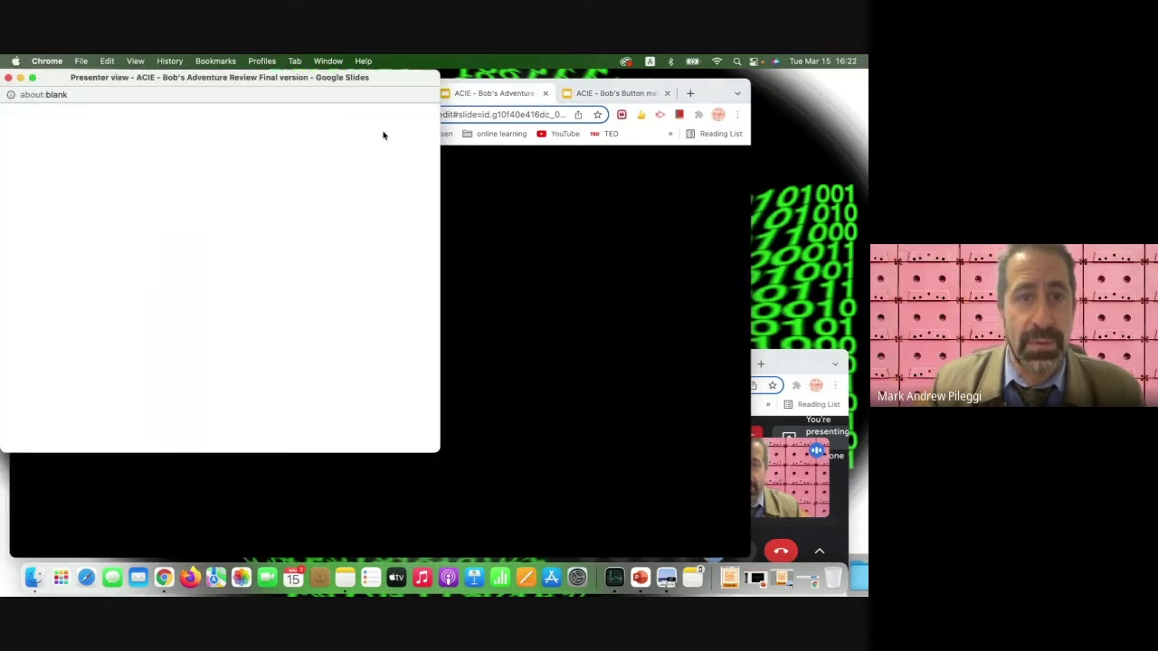
{"action": "left_click", "coordinate": [20, 79]}
{"action": "left_click", "coordinate": [193, 276]}
{"action": "key", "text": "Left"}
{"action": "left_click", "coordinate": [193, 276]}
{"action": "key", "text": "Left"}
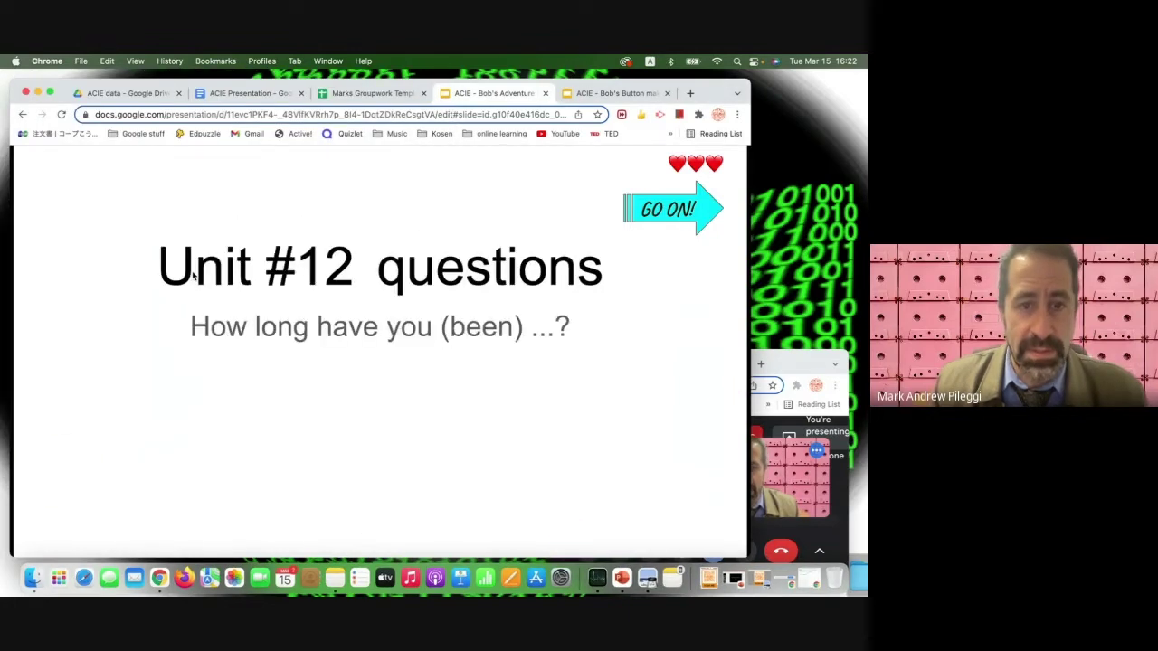
- Return to the title slide and replay Bob's entrance animation, then hide him again
{"action": "left_click", "coordinate": [193, 276]}
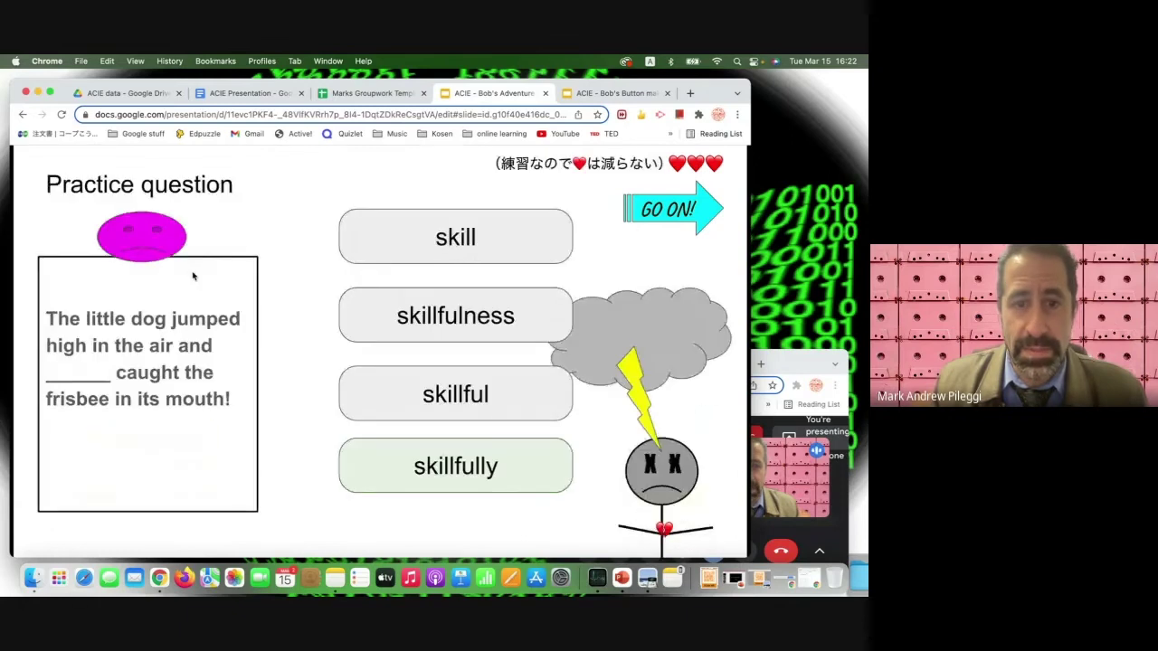
{"action": "key", "text": "Left"}
{"action": "key", "text": "Left"}
{"action": "key", "text": "Left"}
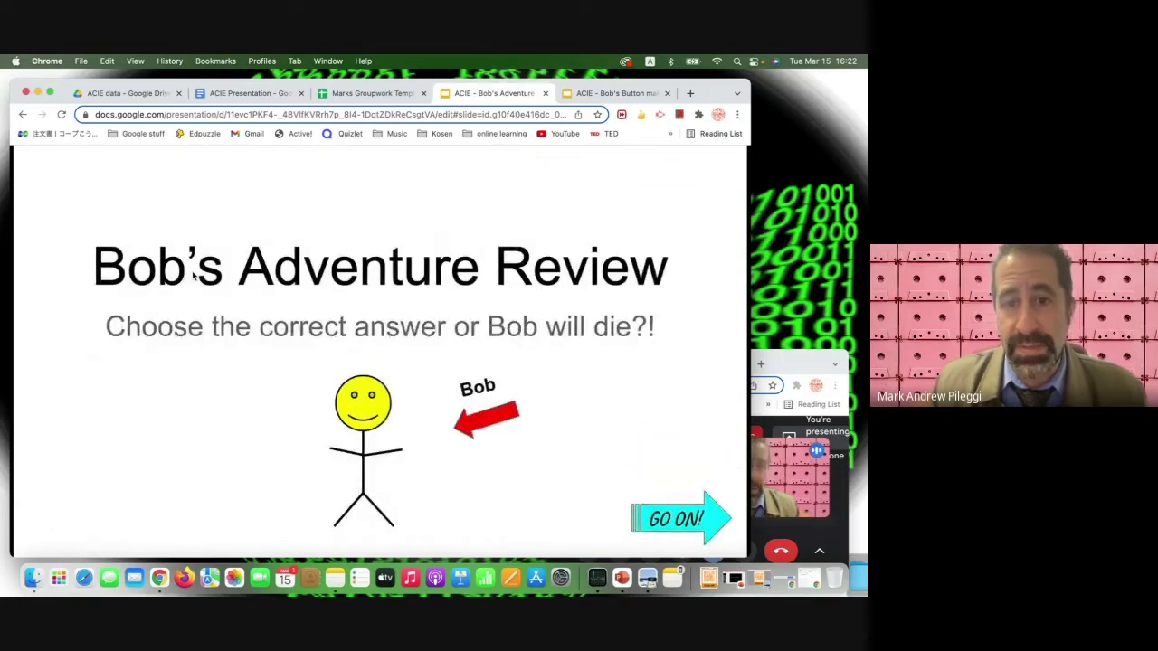
{"action": "key", "text": "Left"}
{"action": "left_click", "coordinate": [192, 276]}
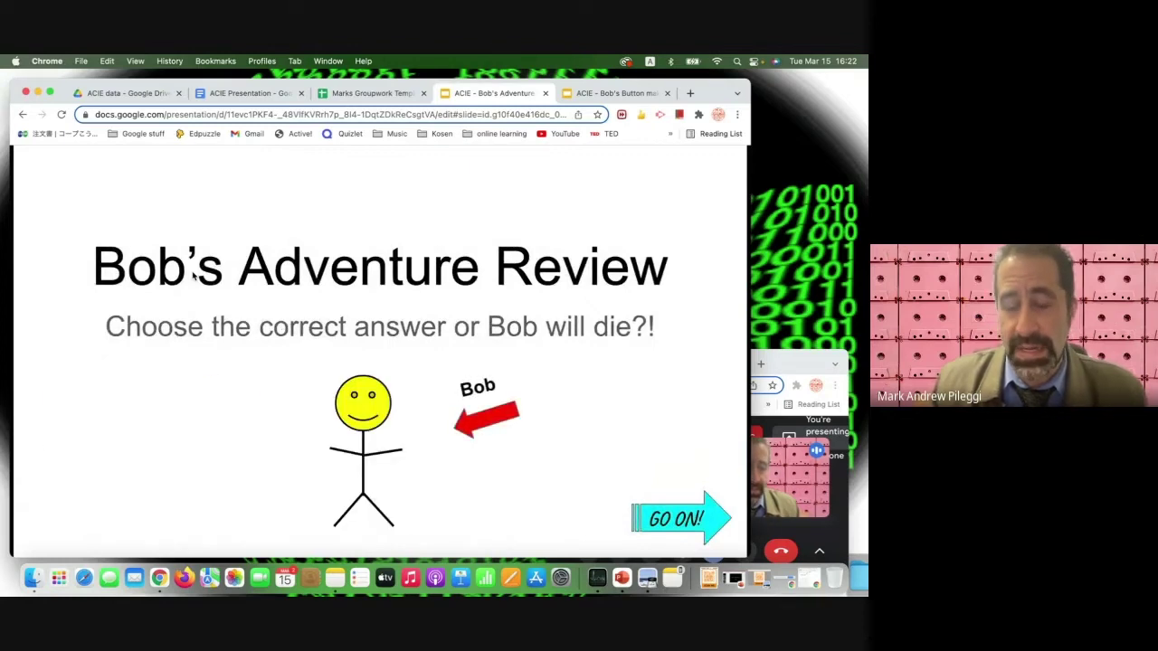
{"action": "left_click", "coordinate": [193, 276]}
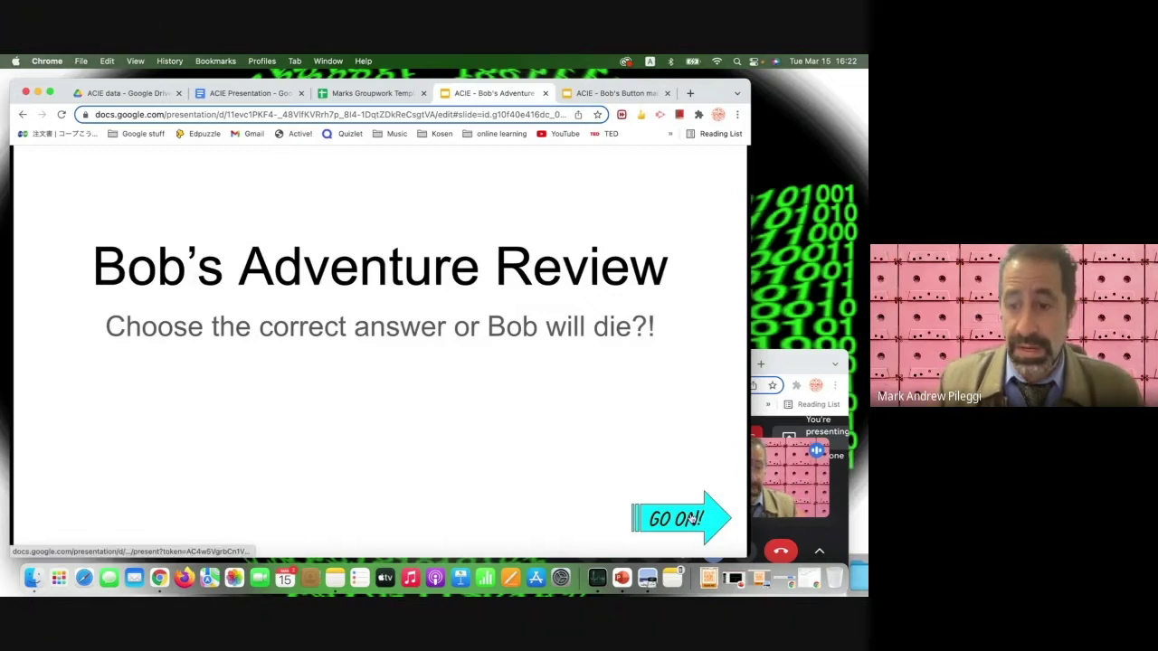
- Use GO ON! on the title slide to reach the adventure-game rules slide
{"action": "left_click", "coordinate": [691, 518]}
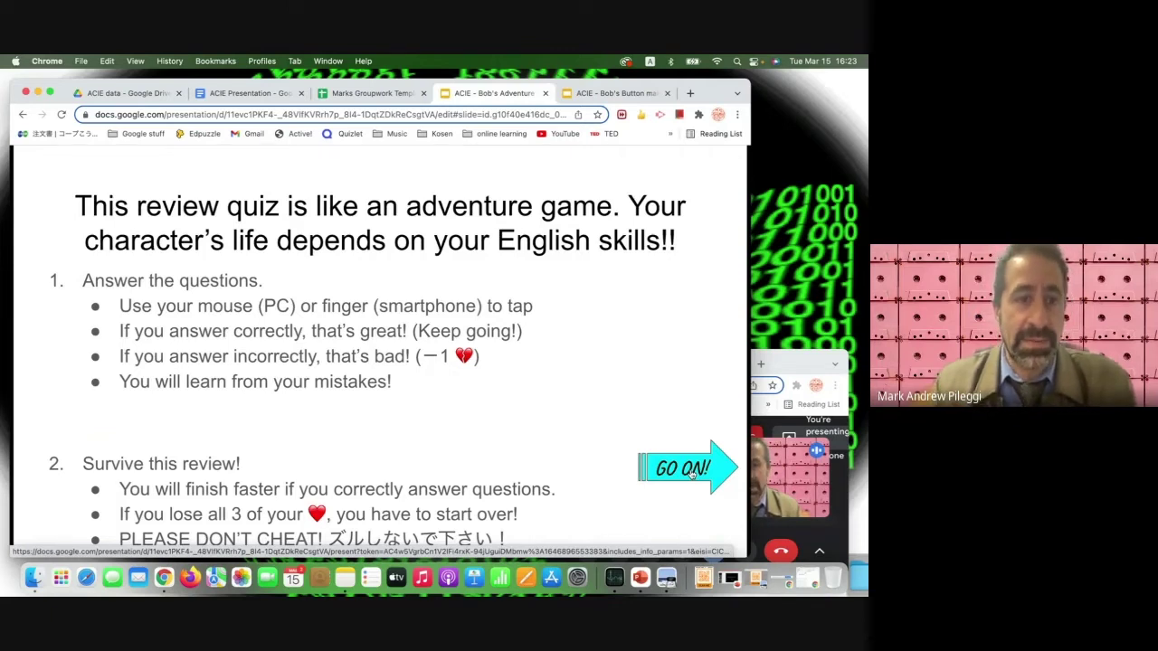
- Play the 'Save me!' animation and continue past 'The adventure begins...' to the practice question
{"action": "left_click", "coordinate": [642, 387]}
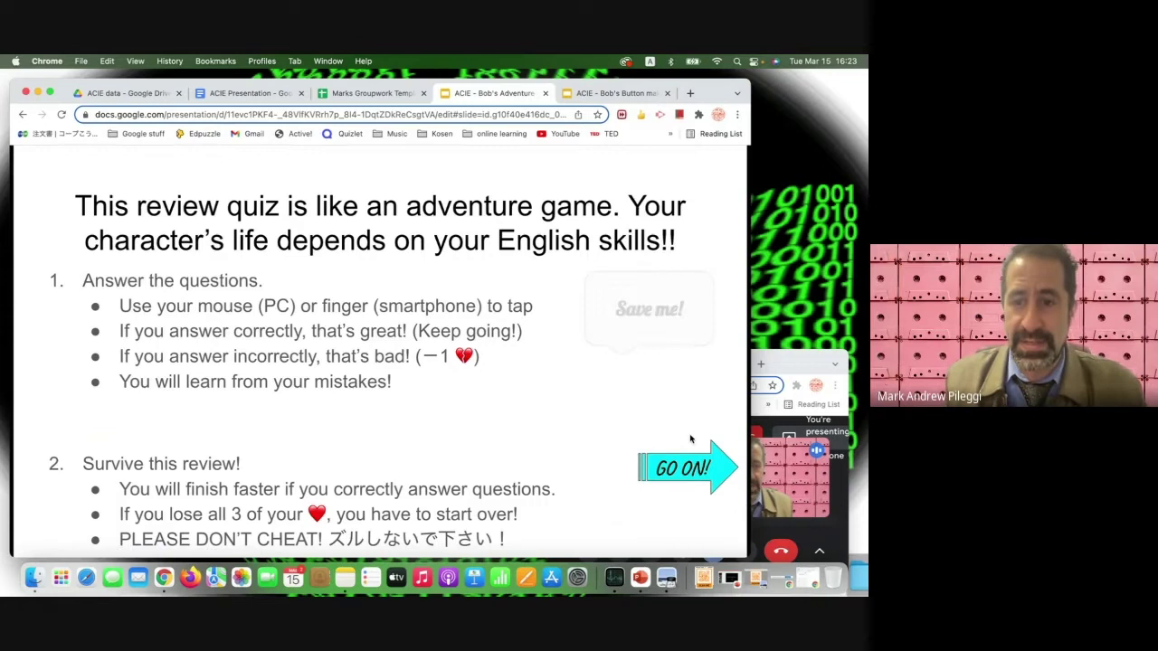
{"action": "left_click", "coordinate": [690, 467]}
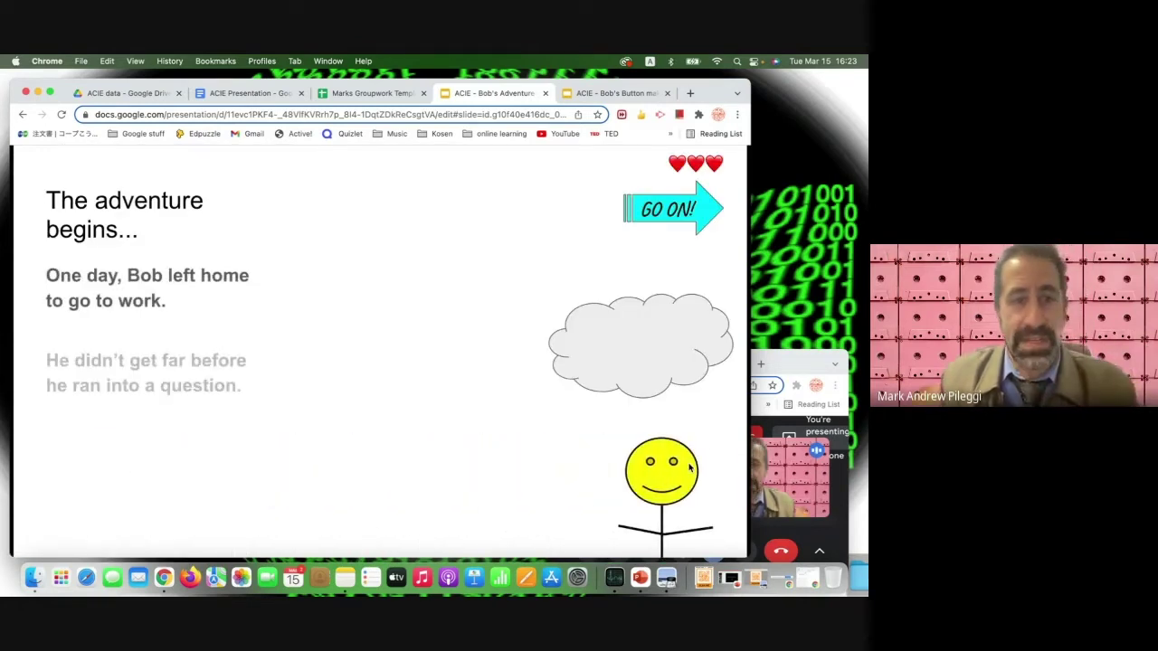
{"action": "left_click", "coordinate": [522, 413]}
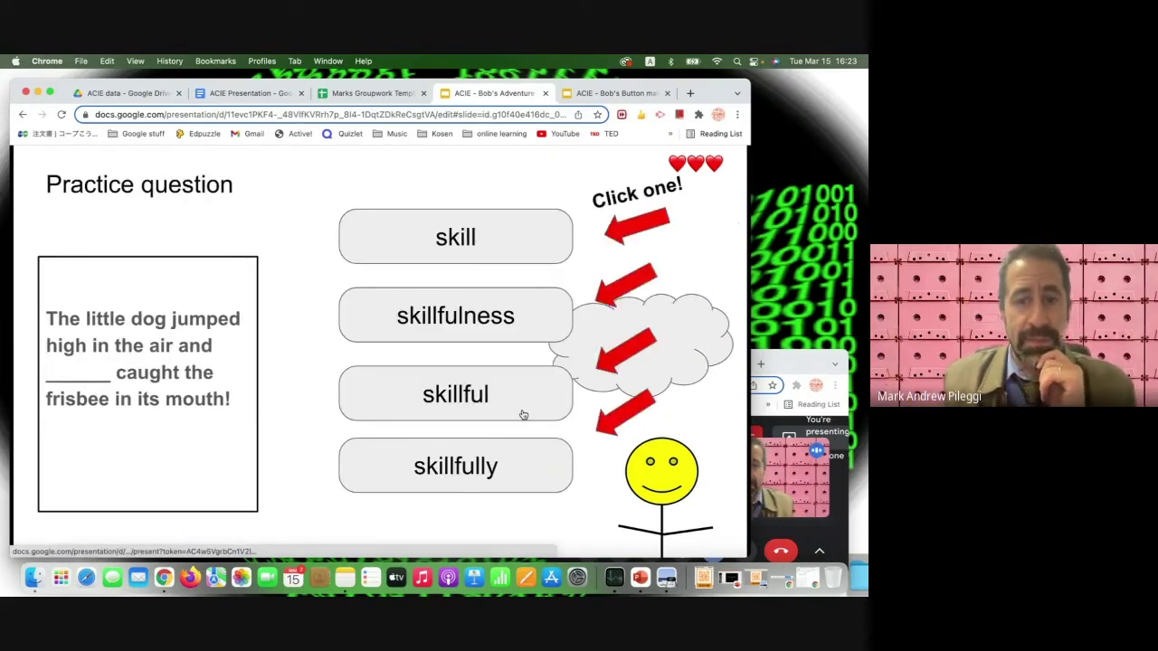